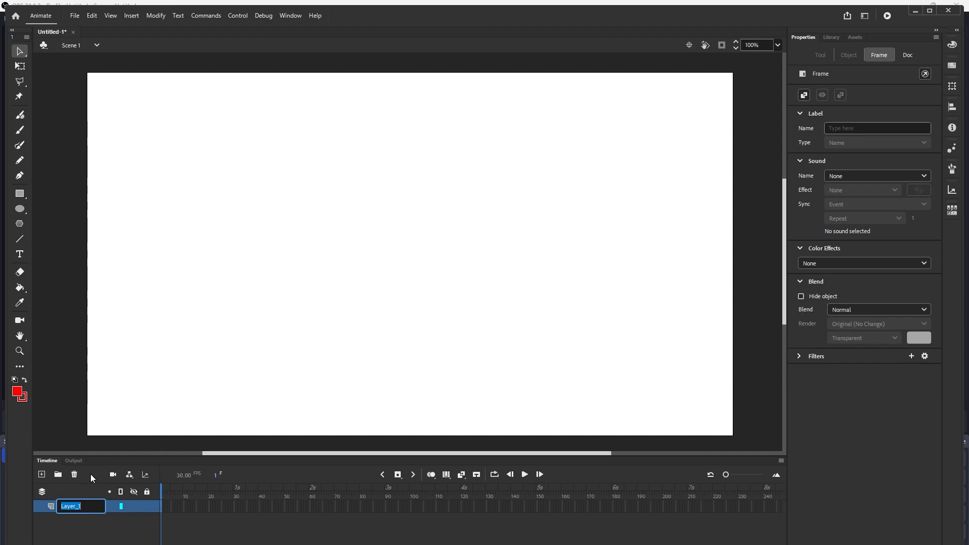
# - Rename the layer to BACKGROUND
pyautogui.write('BACKGROUND')
pyautogui.press('Return')
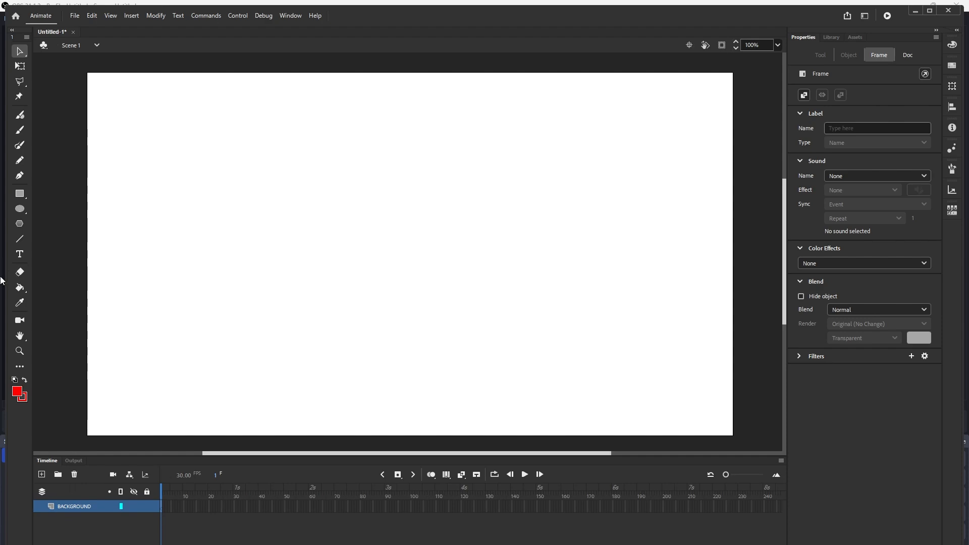
# - Set the fill colour to cyan and draw a rectangle covering the upper part of the stage
pyautogui.click(21, 194)
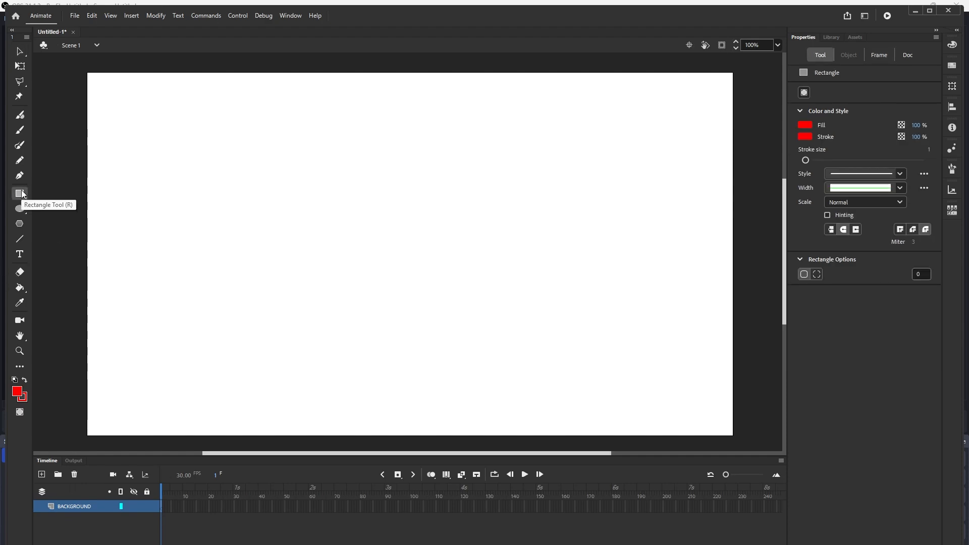
pyautogui.press('k')
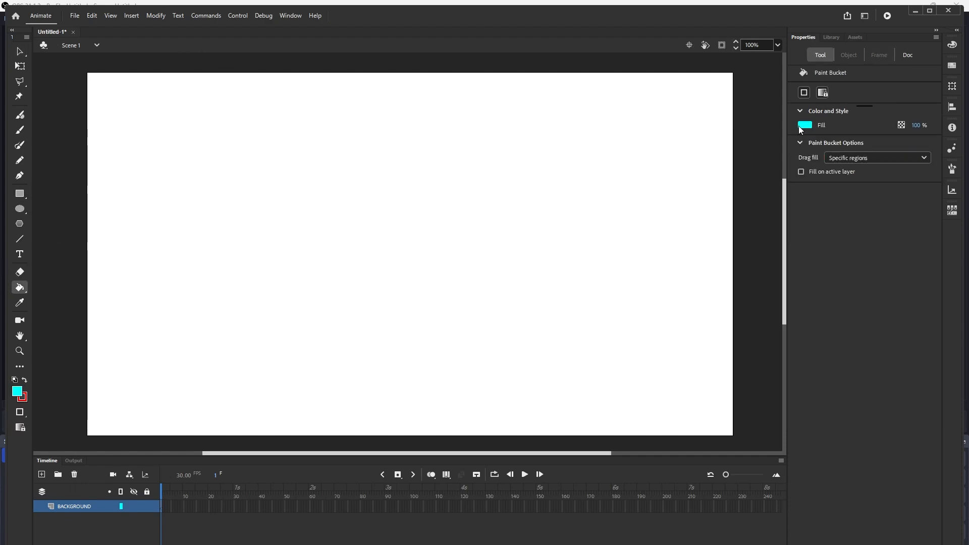
pyautogui.click(805, 125)
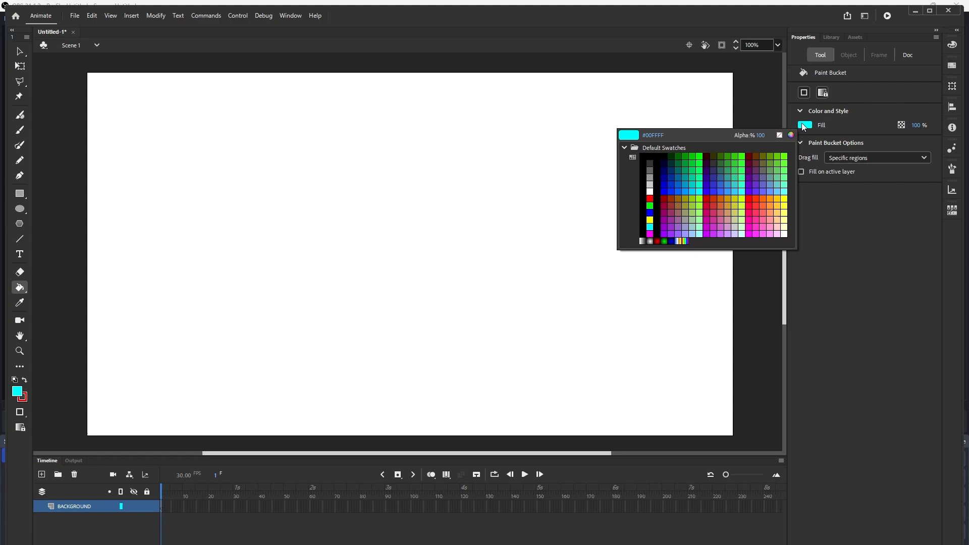
pyautogui.click(651, 228)
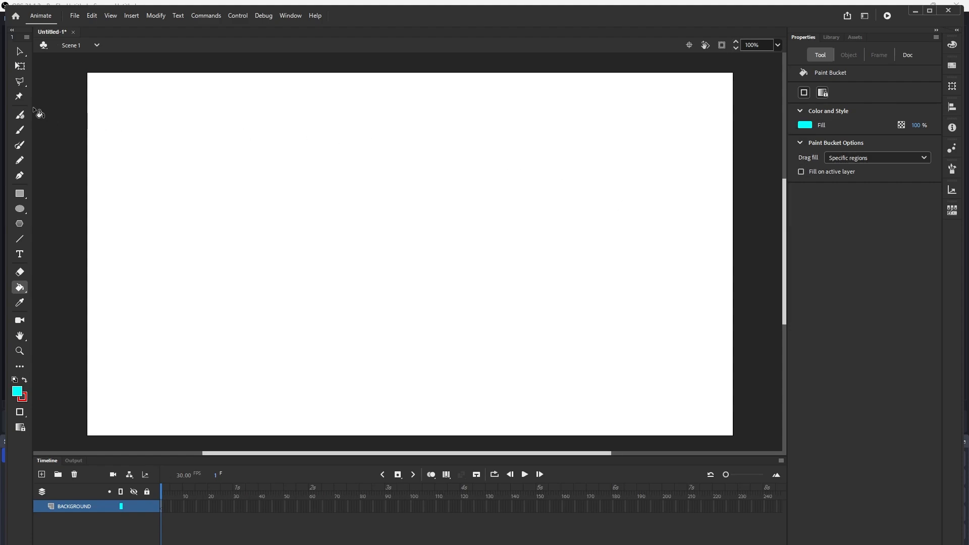
pyautogui.click(21, 198)
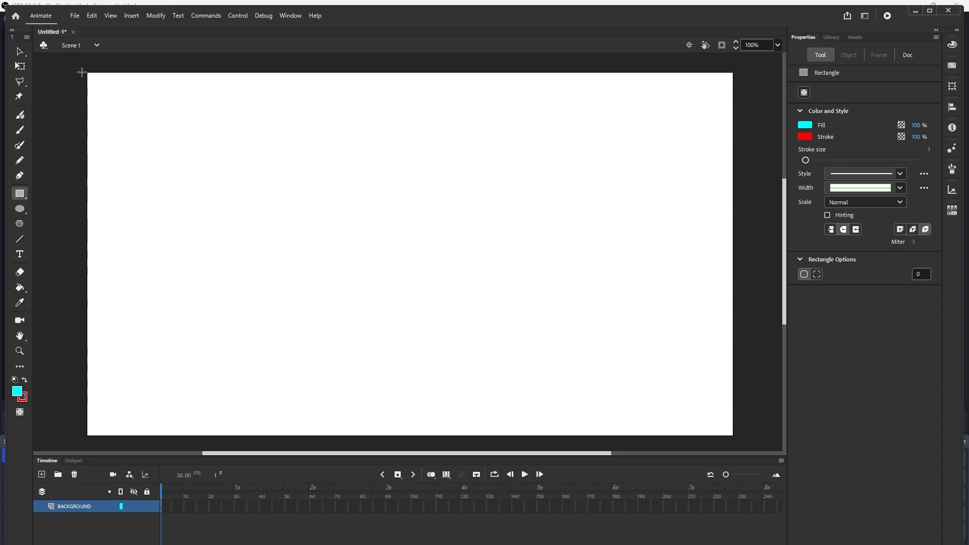
pyautogui.moveTo(86, 71)
pyautogui.mouseDown()
pyautogui.moveTo(290, 191)
pyautogui.moveTo(604, 308)
pyautogui.moveTo(719, 312)
pyautogui.moveTo(735, 323)
pyautogui.mouseUp()
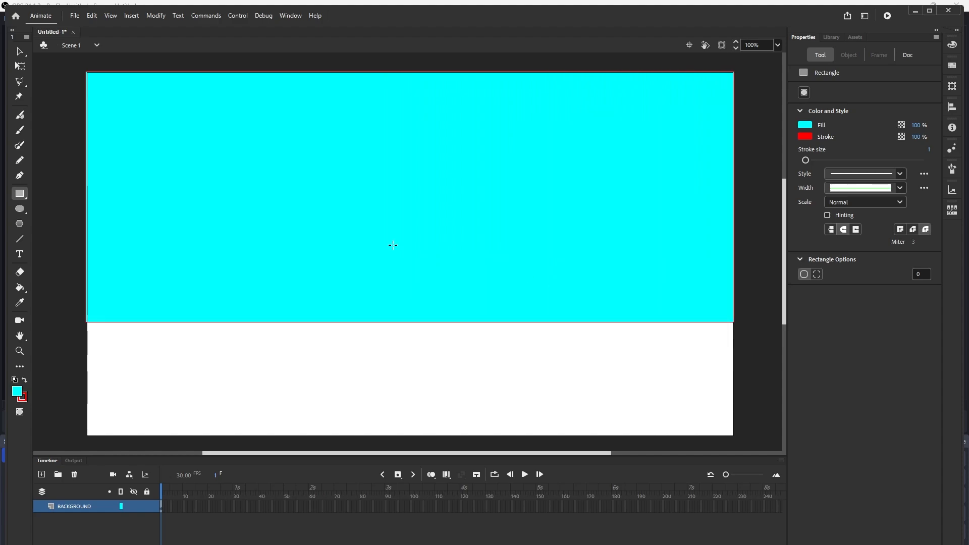
# - Set the fill colour to #990033 and draw a rectangle covering the lower strip of the stage
pyautogui.click(805, 125)
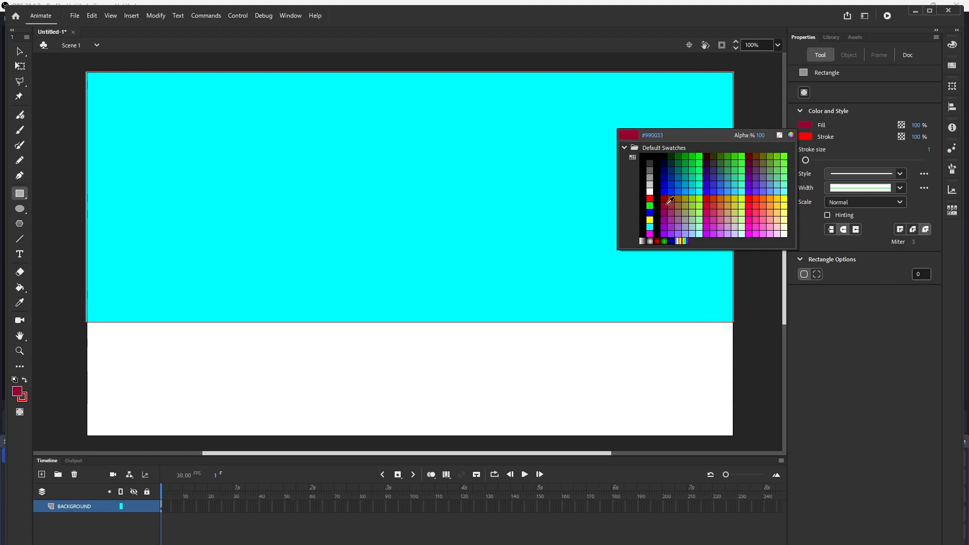
pyautogui.click(664, 206)
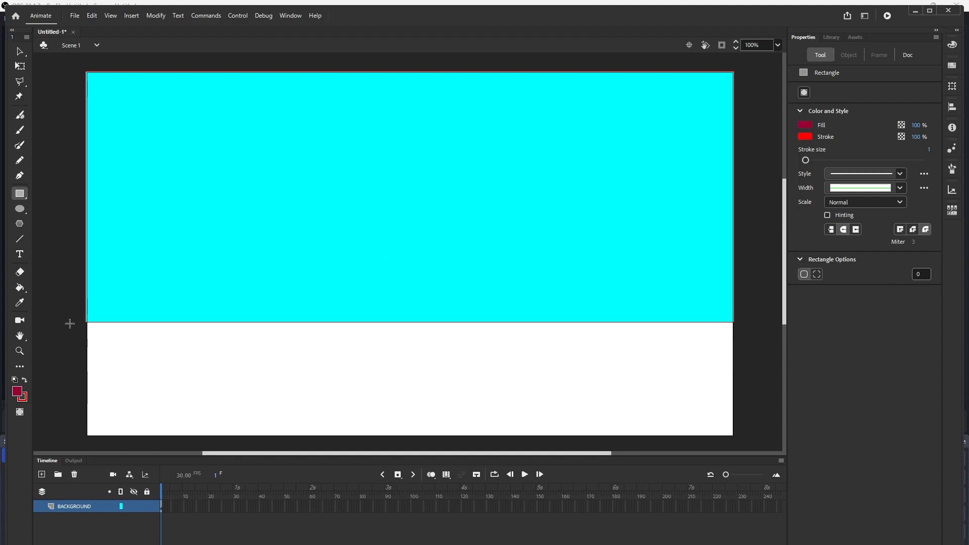
pyautogui.moveTo(86, 320); pyautogui.dragTo(736, 440)
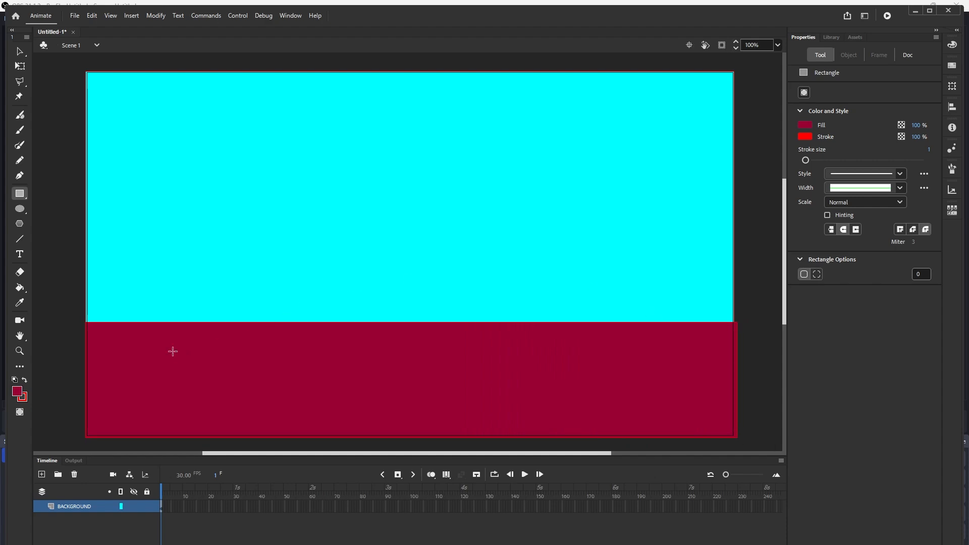
# - With the Fluid Brush in #00CC00 green, paint four curved blades of weed rising from the ground at lower left
pyautogui.moveTo(21, 134); pyautogui.dragTo(25, 106)
pyautogui.hotkey('shift', 'b')
pyautogui.click(805, 125)
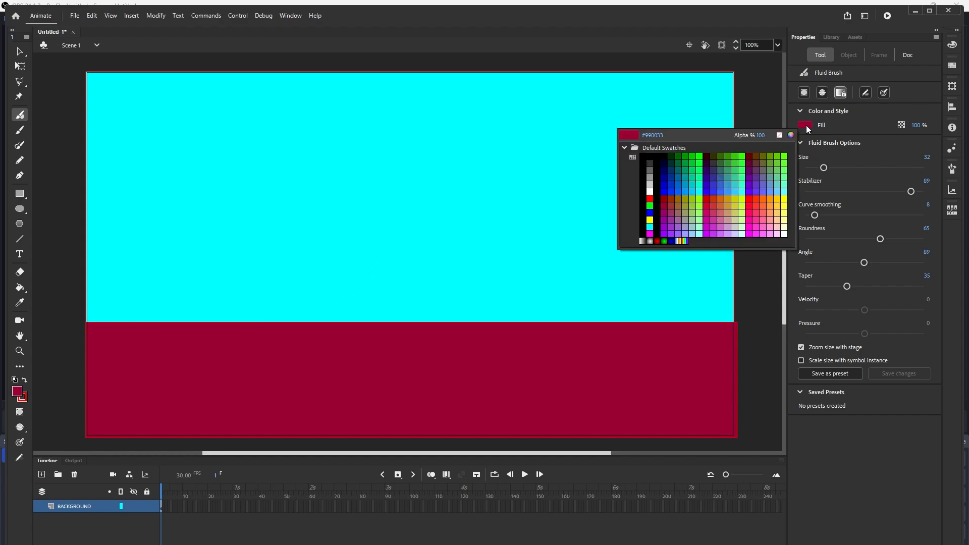
pyautogui.click(700, 153)
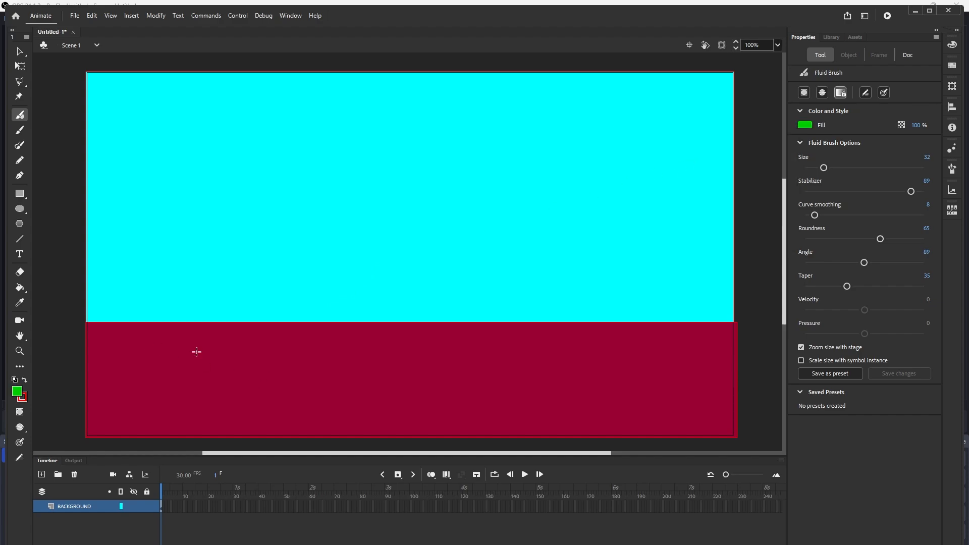
pyautogui.moveTo(196, 351)
pyautogui.mouseDown()
pyautogui.moveTo(221, 324)
pyautogui.moveTo(212, 284)
pyautogui.moveTo(147, 259)
pyautogui.mouseUp()
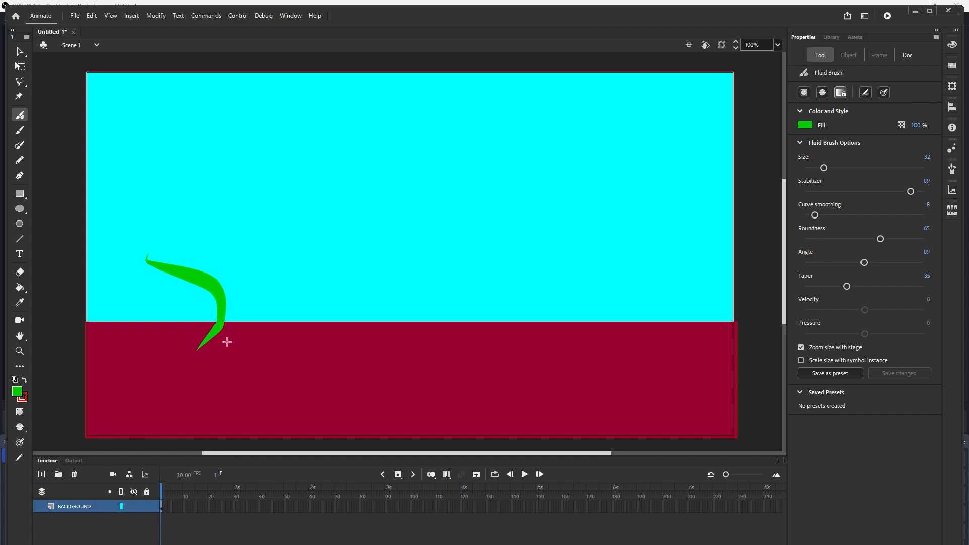
pyautogui.moveTo(227, 342); pyautogui.dragTo(252, 268)
pyautogui.moveTo(231, 340); pyautogui.dragTo(275, 292)
pyautogui.moveTo(197, 338); pyautogui.dragTo(153, 293)
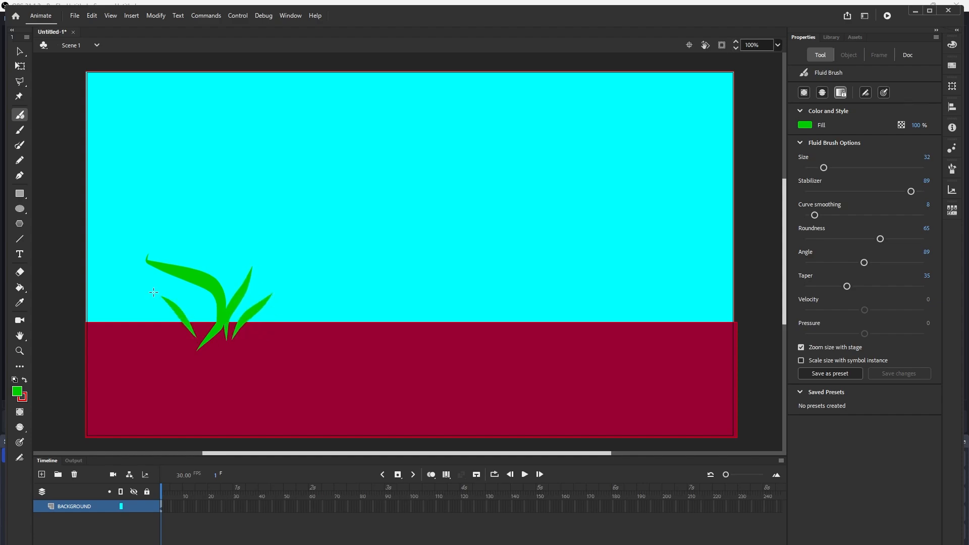
pyautogui.click(20, 175)
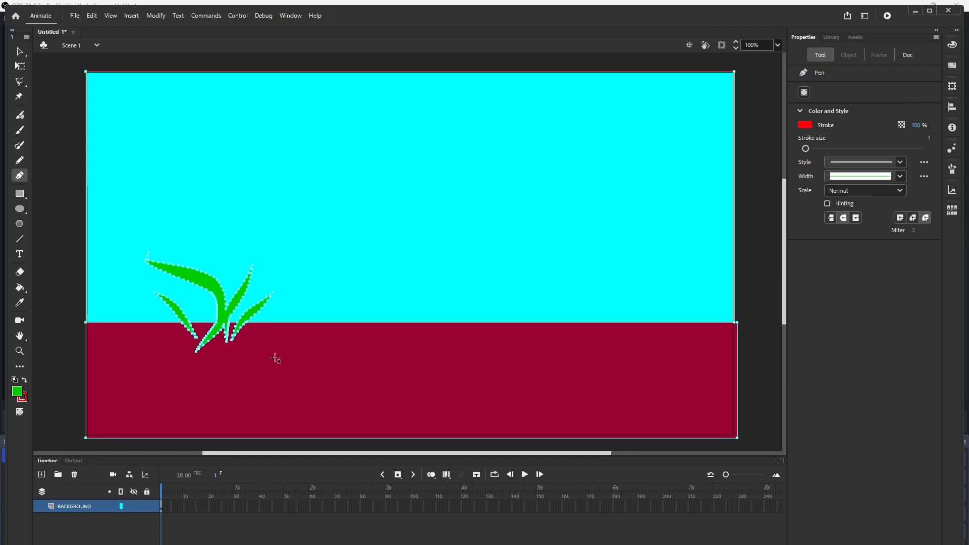
pyautogui.click(18, 52)
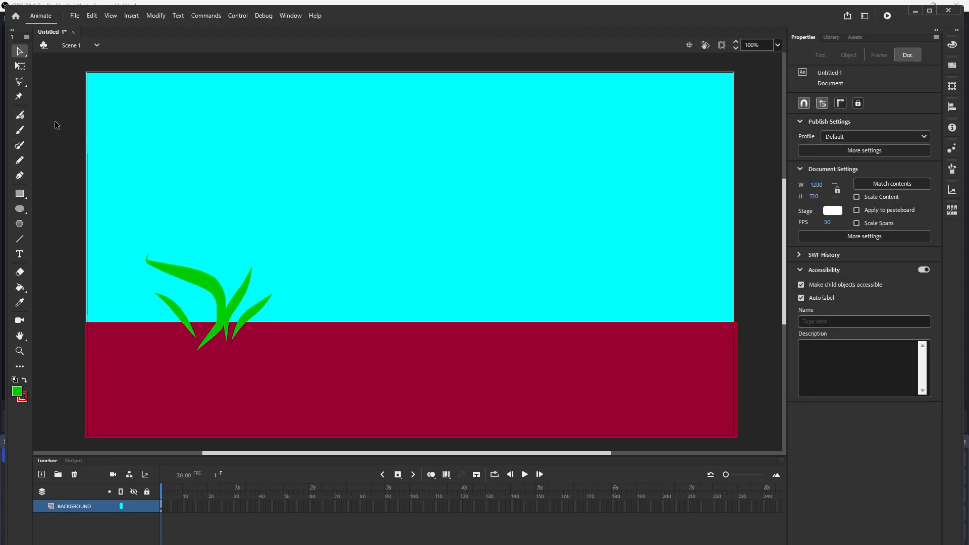
pyautogui.click(268, 413)
pyautogui.click(304, 301)
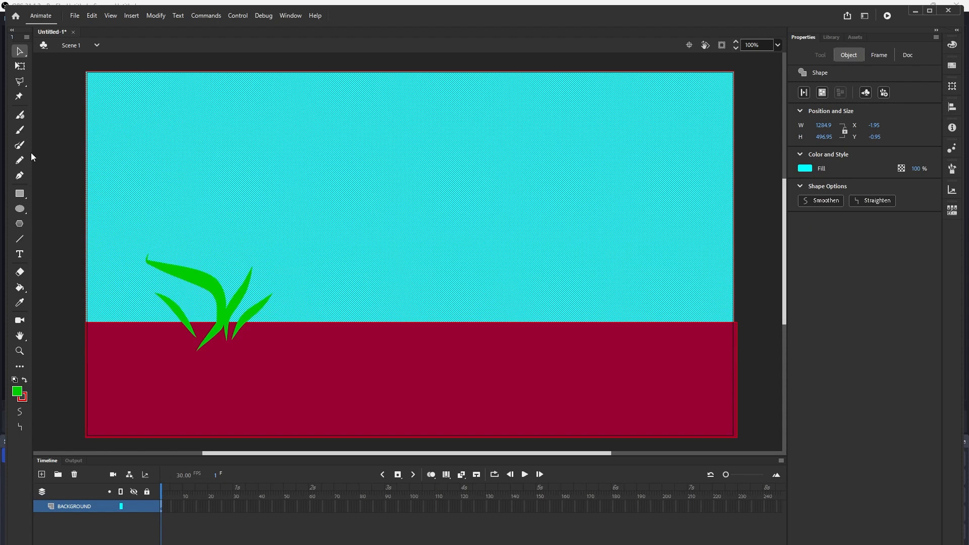
# - Outline a five-pointed star with the Pen tool on the ground to the right of the weed
pyautogui.click(19, 175)
pyautogui.click(248, 374)
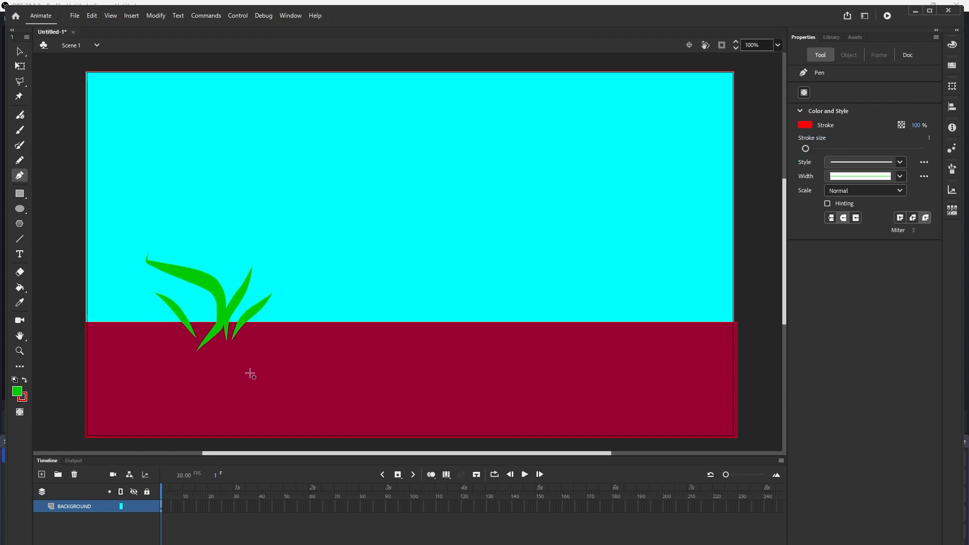
pyautogui.click(291, 341)
pyautogui.click(306, 381)
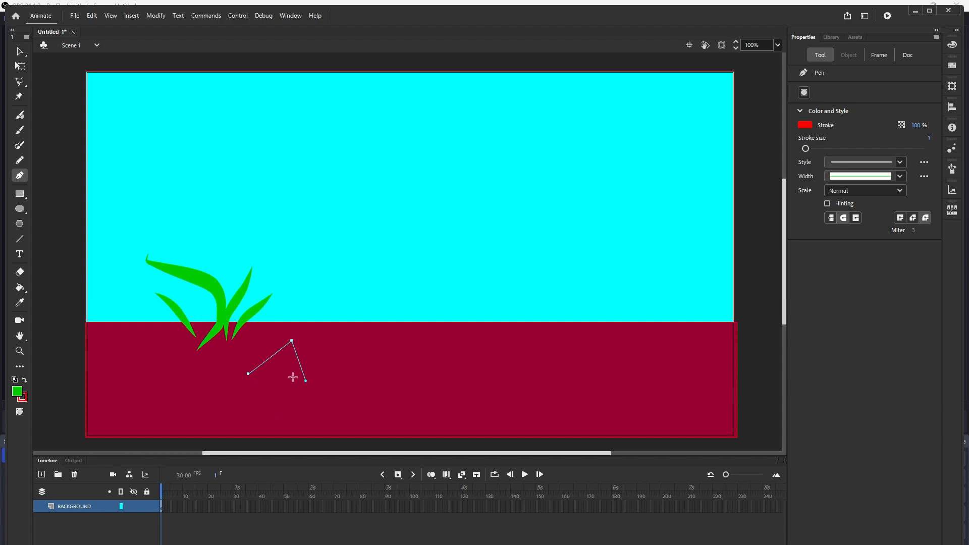
pyautogui.click(253, 353)
pyautogui.click(325, 347)
pyautogui.click(248, 374)
# - Fill the star's regions with white
pyautogui.click(805, 126)
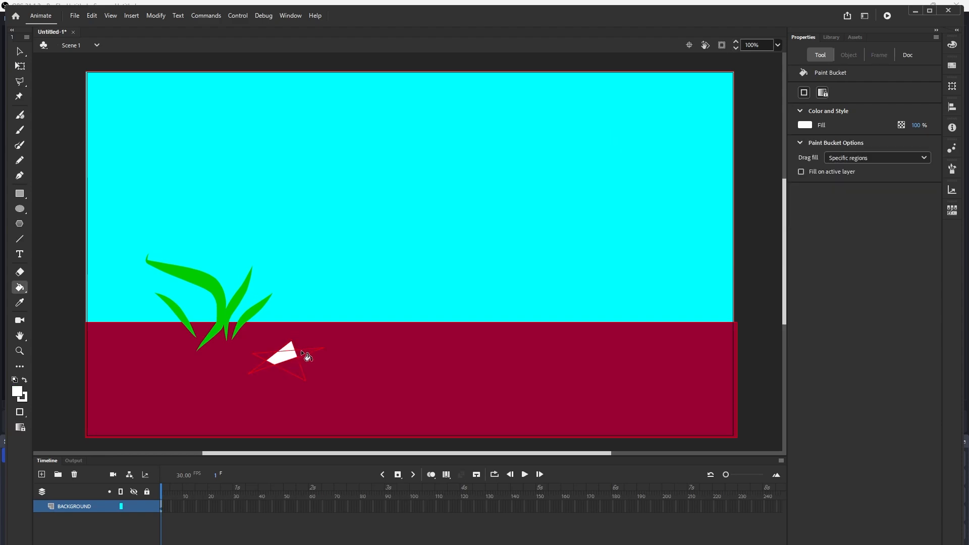
pyautogui.click(302, 352)
pyautogui.click(262, 354)
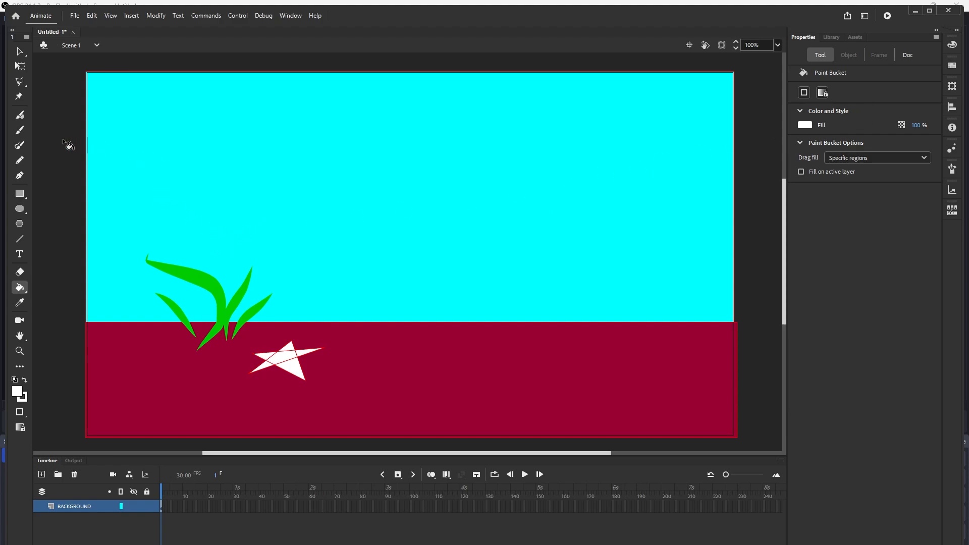
# - Paint a large dark green mound across the right half of the horizon with the Fluid Brush at size 86
pyautogui.click(26, 117)
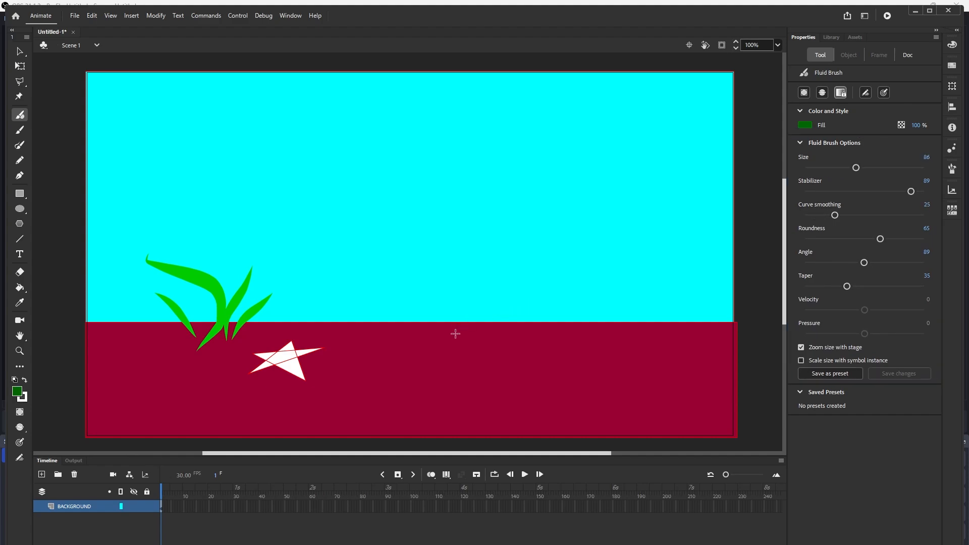
pyautogui.moveTo(455, 334)
pyautogui.mouseDown()
pyautogui.moveTo(533, 213)
pyautogui.moveTo(522, 251)
pyautogui.moveTo(544, 253)
pyautogui.moveTo(546, 273)
pyautogui.moveTo(568, 293)
pyautogui.moveTo(587, 298)
pyautogui.moveTo(600, 282)
pyautogui.moveTo(672, 293)
pyautogui.moveTo(681, 308)
pyautogui.moveTo(643, 295)
pyautogui.moveTo(579, 320)
pyautogui.moveTo(544, 320)
pyautogui.moveTo(502, 288)
pyautogui.moveTo(503, 274)
pyautogui.moveTo(537, 280)
pyautogui.moveTo(532, 293)
pyautogui.moveTo(512, 261)
pyautogui.moveTo(504, 287)
pyautogui.moveTo(477, 295)
pyautogui.moveTo(470, 310)
pyautogui.moveTo(403, 308)
pyautogui.moveTo(384, 317)
pyautogui.moveTo(448, 287)
pyautogui.moveTo(358, 315)
pyautogui.moveTo(346, 332)
pyautogui.moveTo(535, 317)
pyautogui.moveTo(609, 323)
pyautogui.moveTo(754, 307)
pyautogui.moveTo(706, 292)
pyautogui.moveTo(649, 250)
pyautogui.moveTo(631, 221)
pyautogui.moveTo(605, 257)
pyautogui.moveTo(565, 278)
pyautogui.moveTo(536, 265)
pyautogui.moveTo(536, 245)
pyautogui.moveTo(557, 234)
pyautogui.moveTo(579, 254)
pyautogui.moveTo(571, 259)
pyautogui.moveTo(568, 242)
pyautogui.moveTo(427, 278)
pyautogui.moveTo(383, 268)
pyautogui.moveTo(348, 298)
pyautogui.moveTo(443, 293)
pyautogui.moveTo(461, 286)
pyautogui.mouseUp()
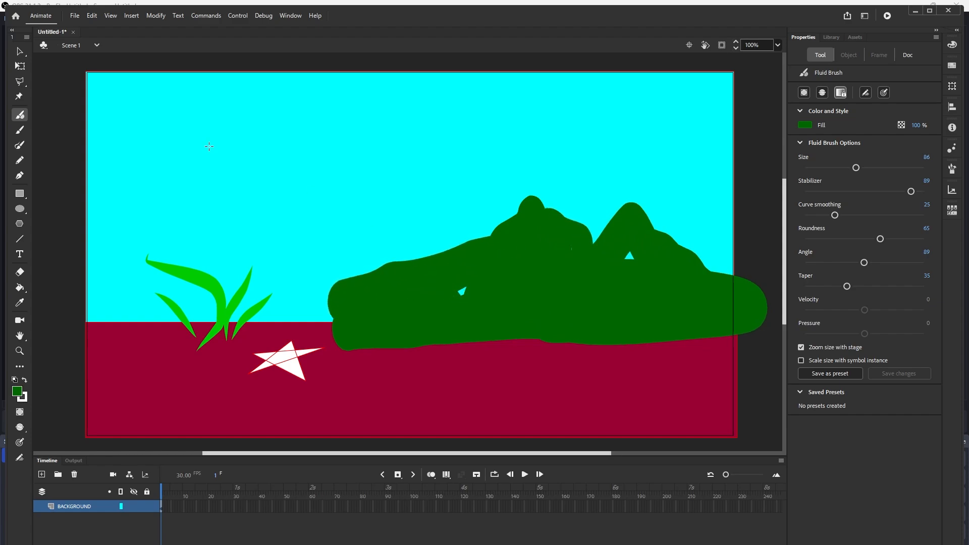
pyautogui.press('v')
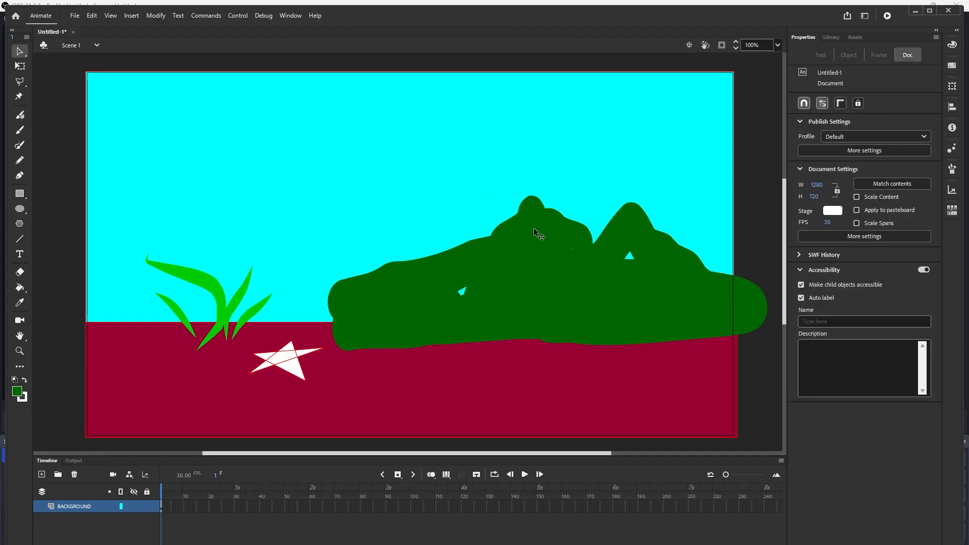
pyautogui.click(534, 230)
pyautogui.click(461, 198)
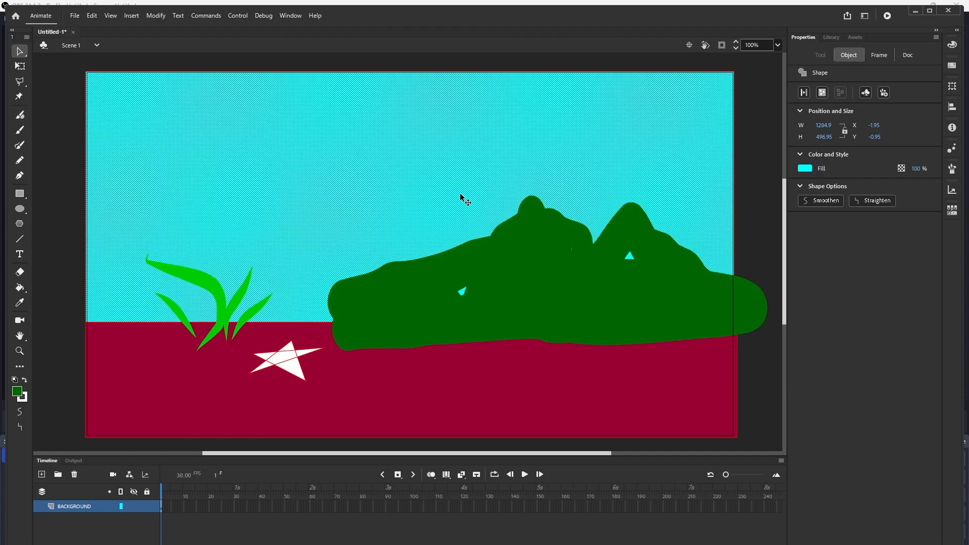
pyautogui.click(20, 161)
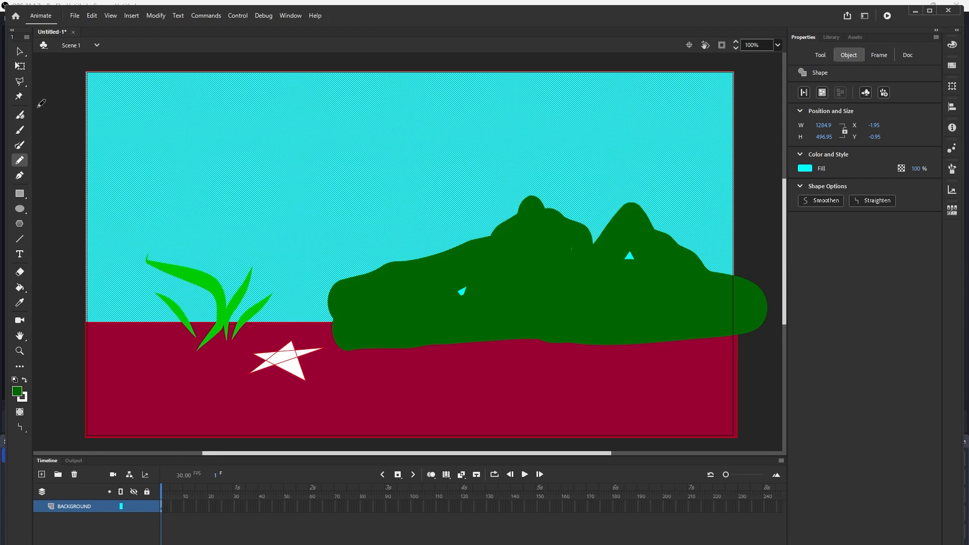
pyautogui.click(19, 287)
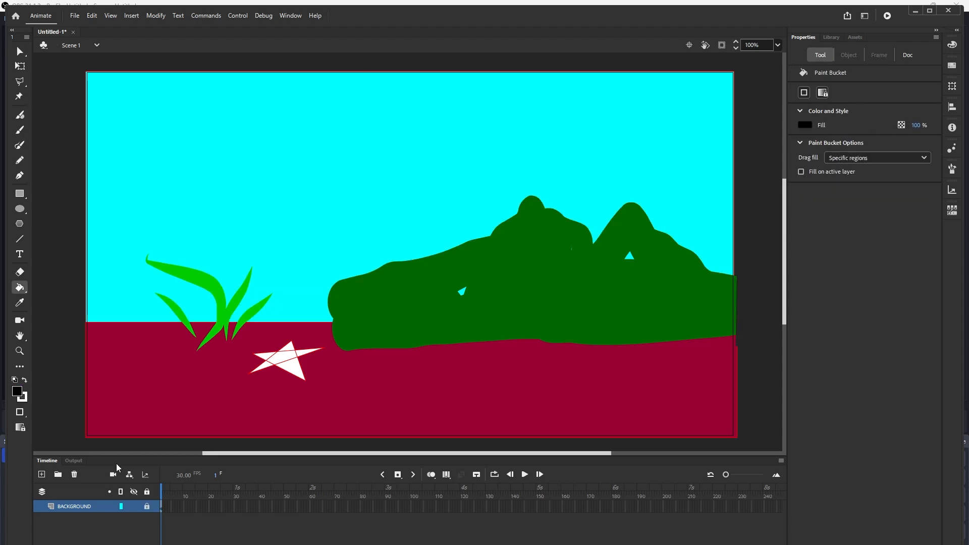
# - Add a new layer named FISH above the background and hide the BACKGROUND layer
pyautogui.click(42, 475)
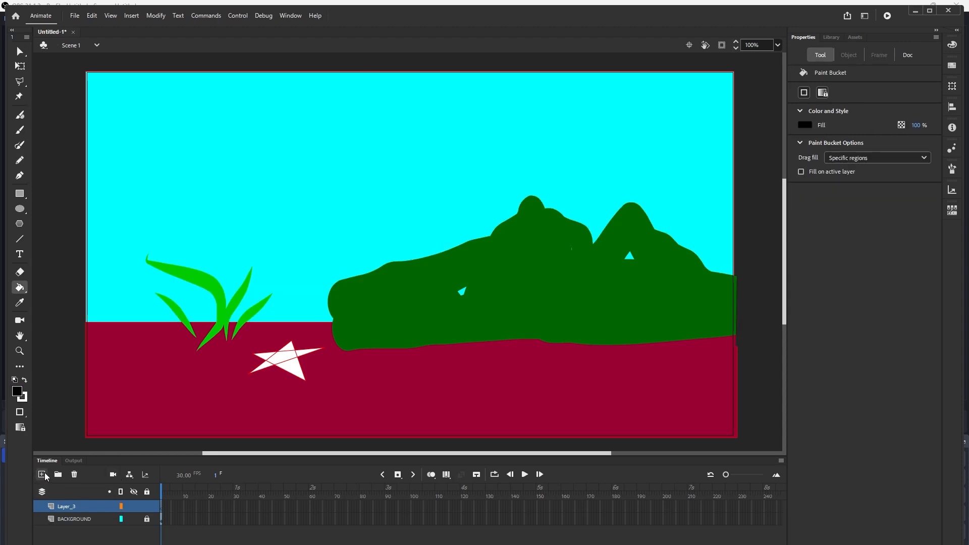
pyautogui.click(134, 520)
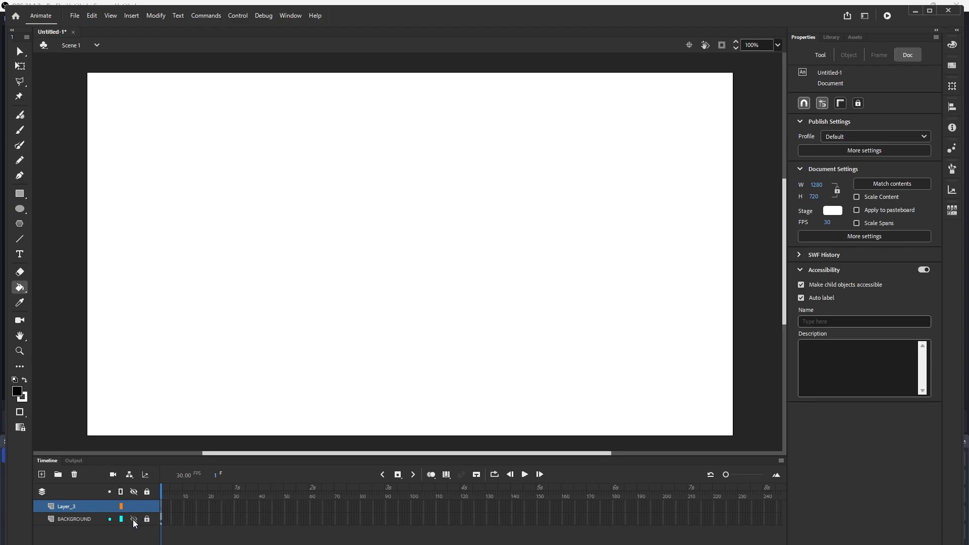
pyautogui.click(134, 520)
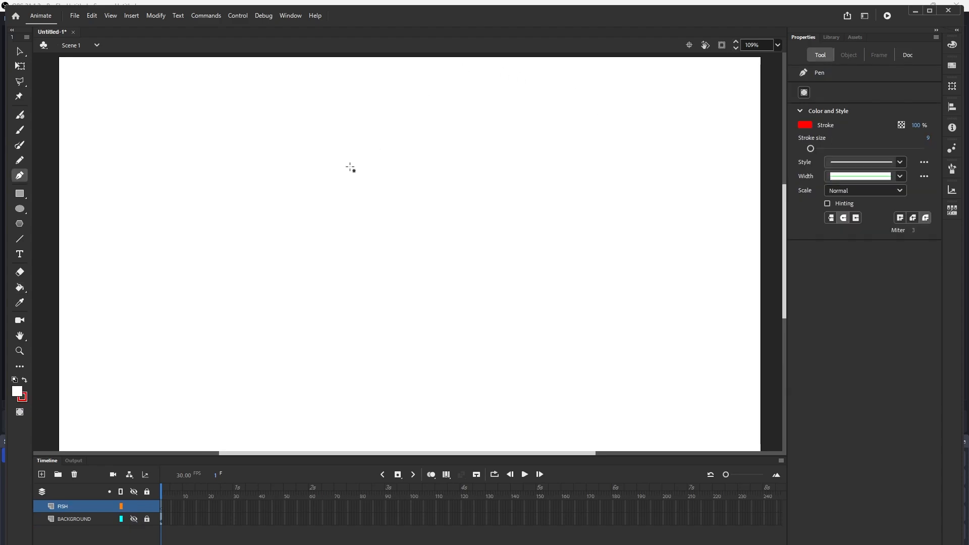
# - Outline a fish body with a triangular tail on the FISH layer using the Pen tool
pyautogui.click(221, 212)
pyautogui.moveTo(309, 146); pyautogui.dragTo(350, 155)
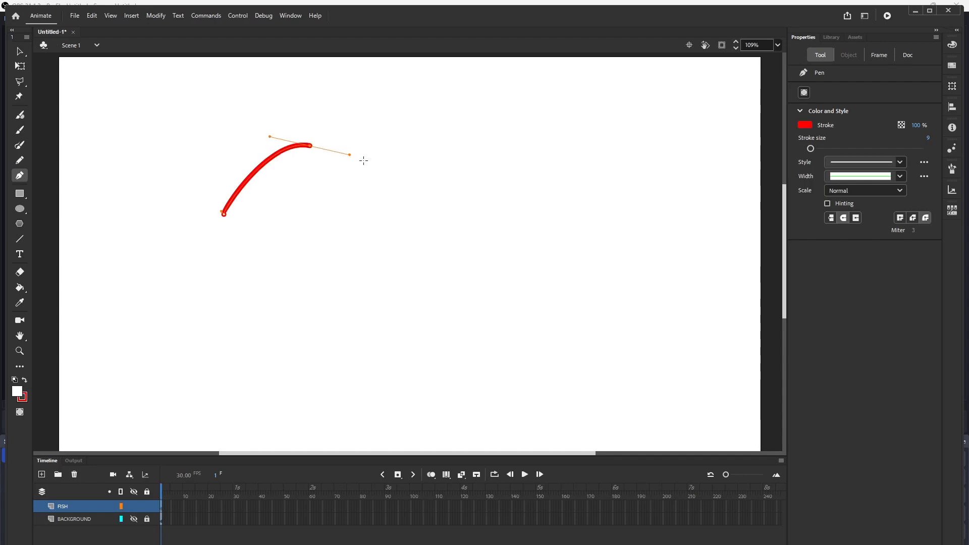
pyautogui.click(396, 197)
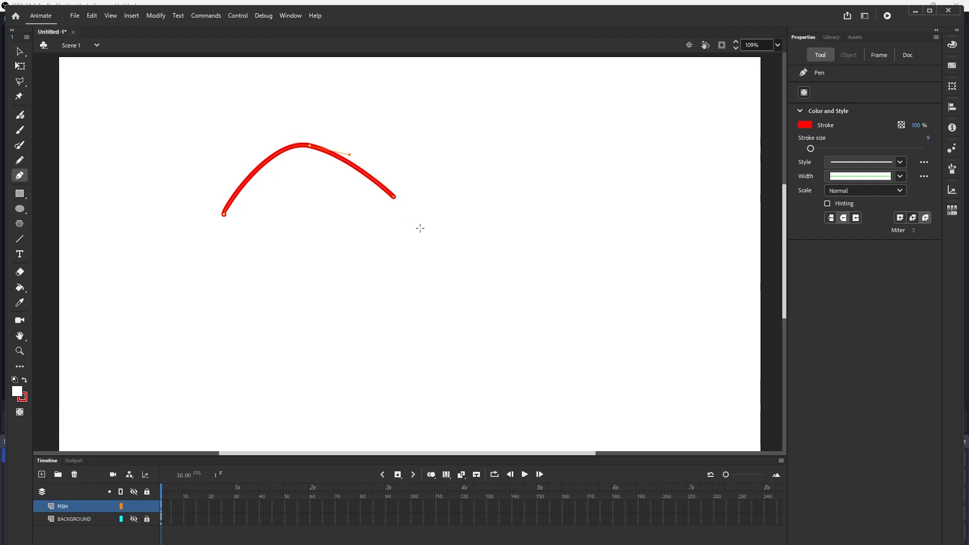
pyautogui.click(449, 259)
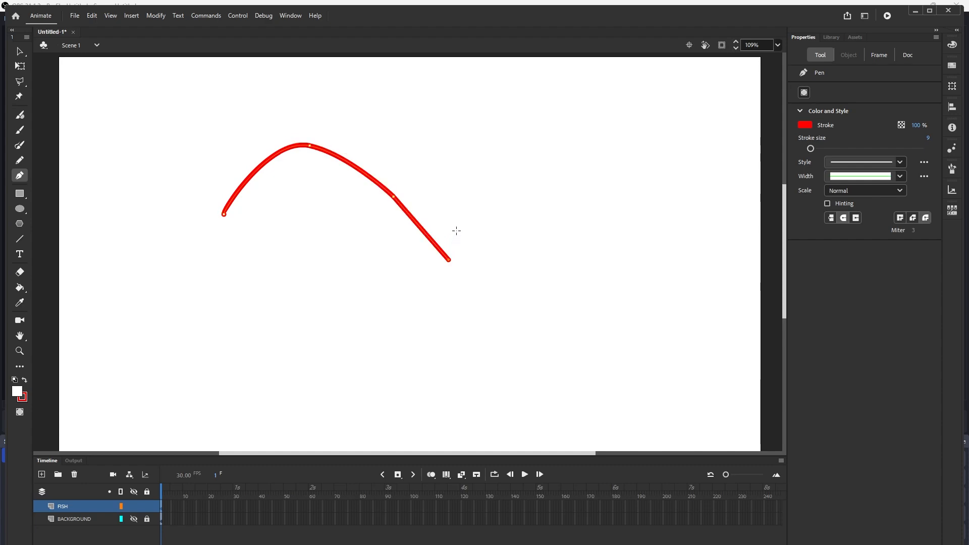
pyautogui.click(472, 161)
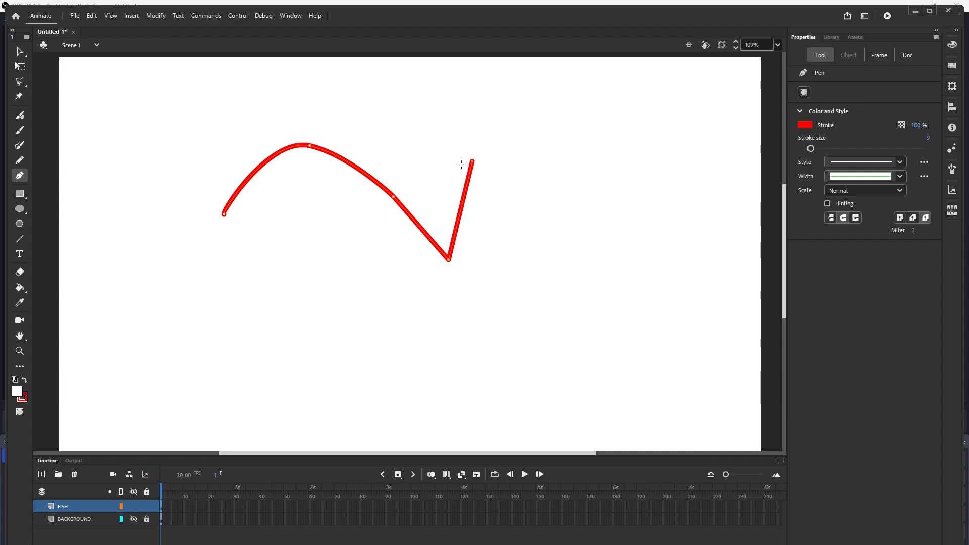
pyautogui.click(395, 204)
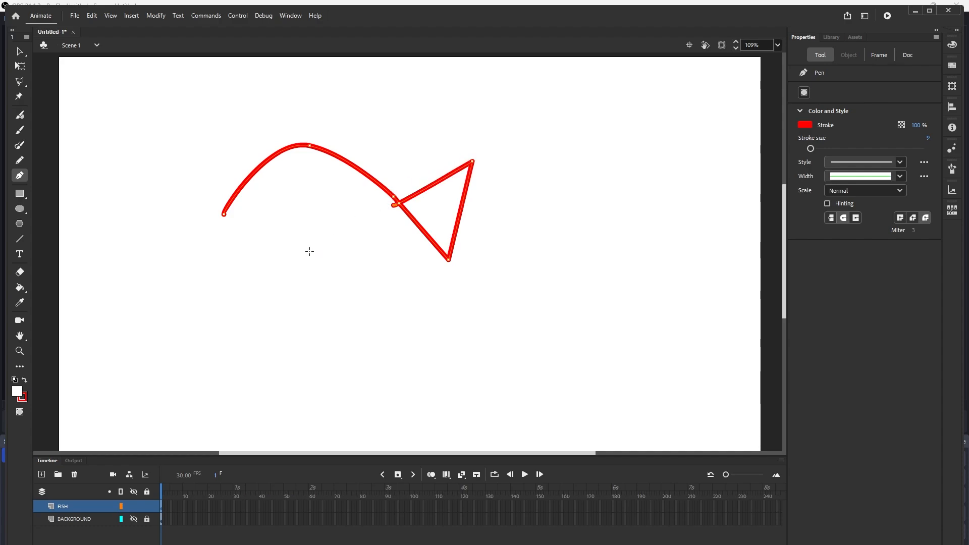
pyautogui.moveTo(307, 254); pyautogui.dragTo(266, 244)
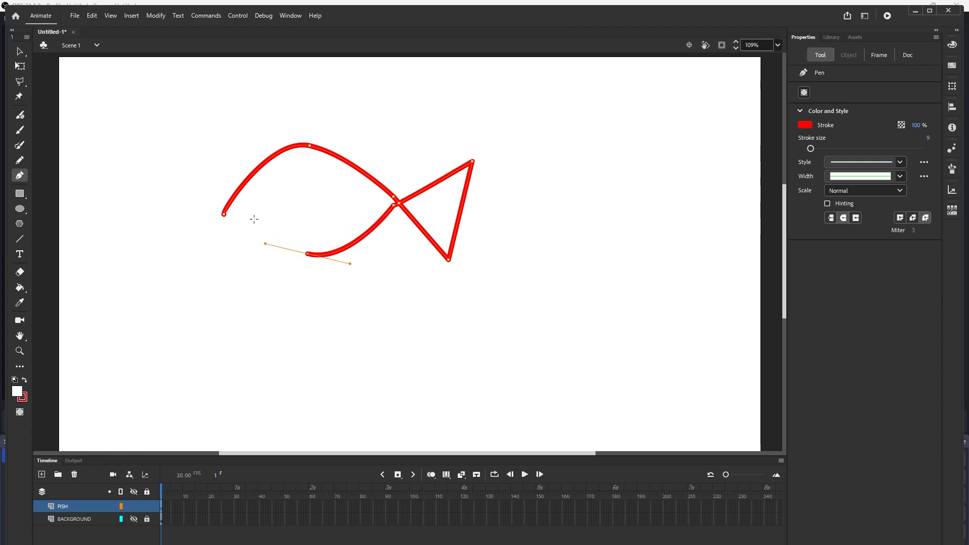
pyautogui.click(227, 231)
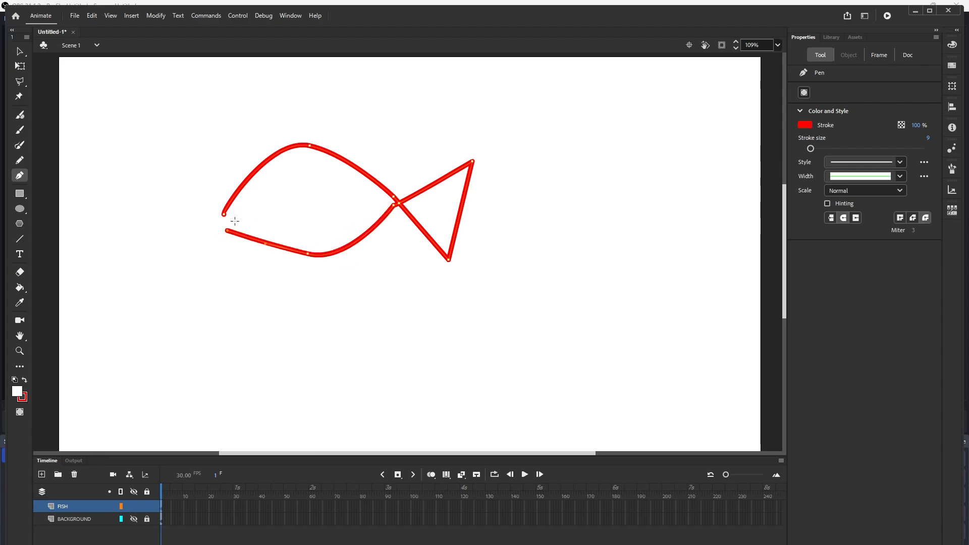
pyautogui.click(235, 221)
pyautogui.click(226, 213)
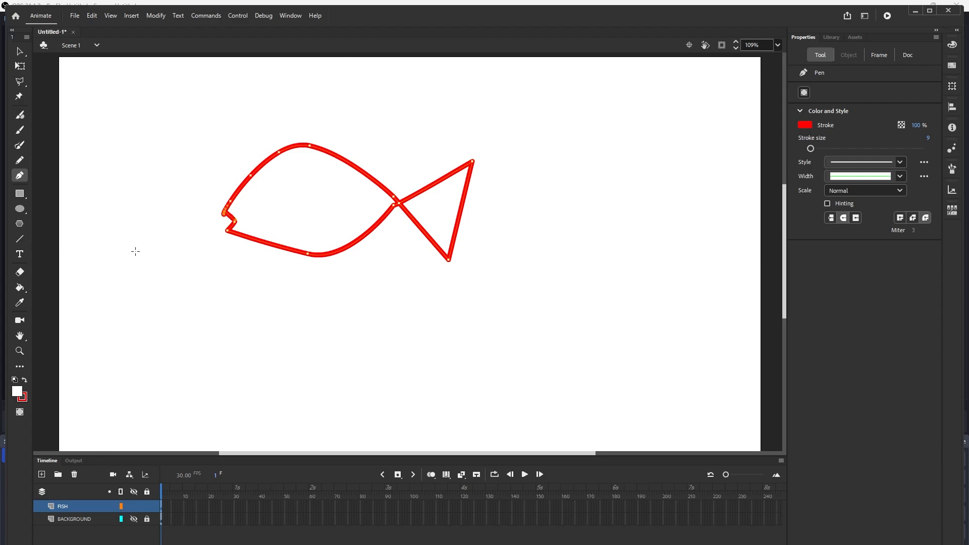
# - Fill the fish's body and tail with magenta using the Paint Bucket
pyautogui.click(21, 287)
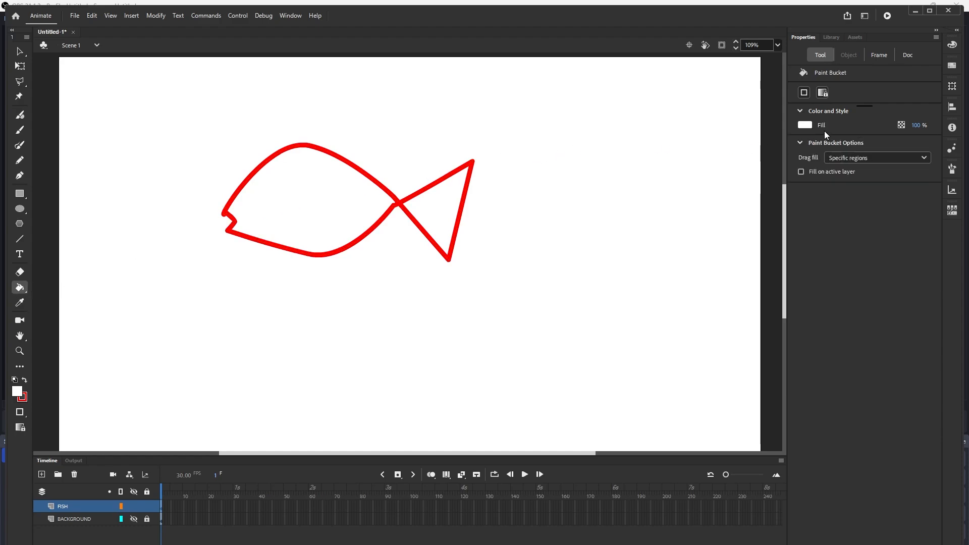
pyautogui.click(809, 126)
pyautogui.click(299, 178)
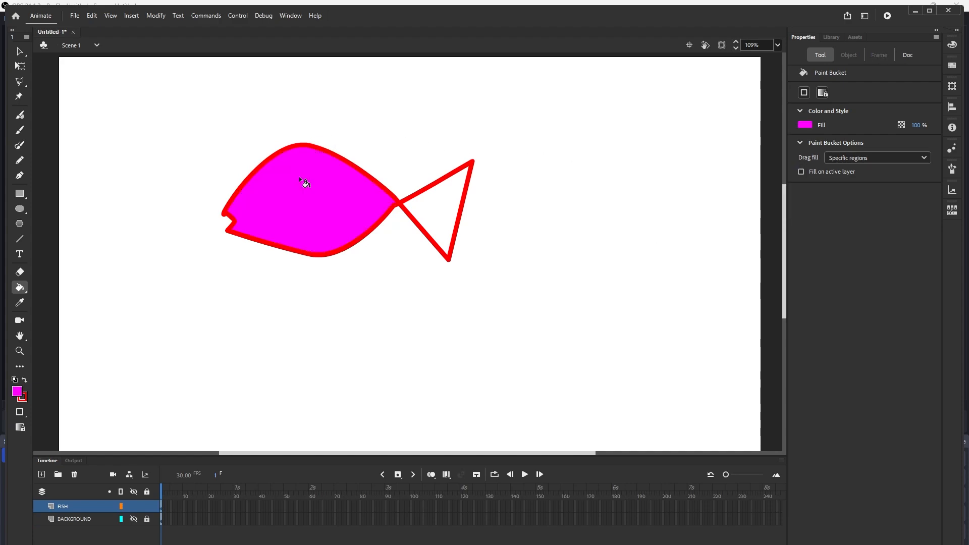
pyautogui.click(440, 200)
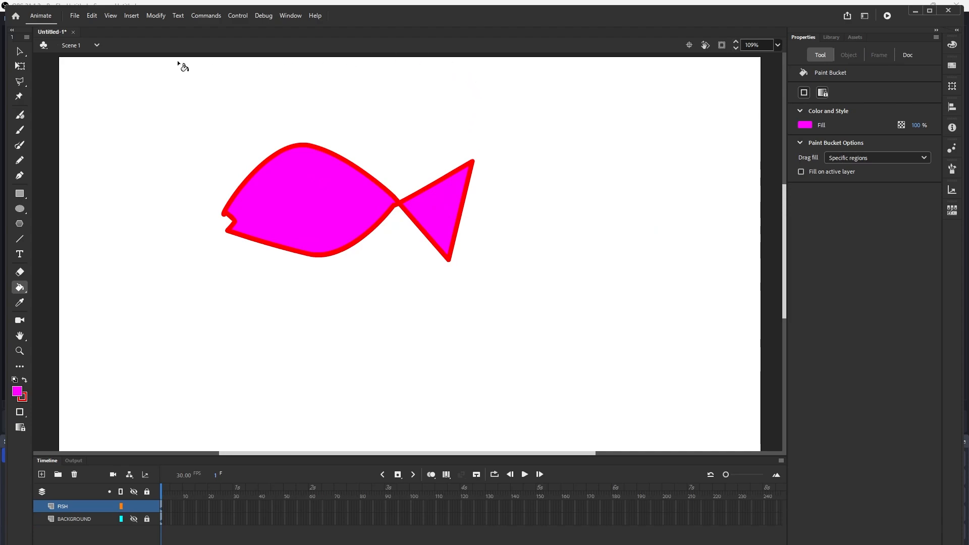
# - Select the whole fish and convert it into a Graphic symbol named FISH
pyautogui.click(19, 51)
pyautogui.moveTo(204, 130)
pyautogui.mouseDown()
pyautogui.moveTo(478, 333)
pyautogui.moveTo(514, 333)
pyautogui.mouseUp()
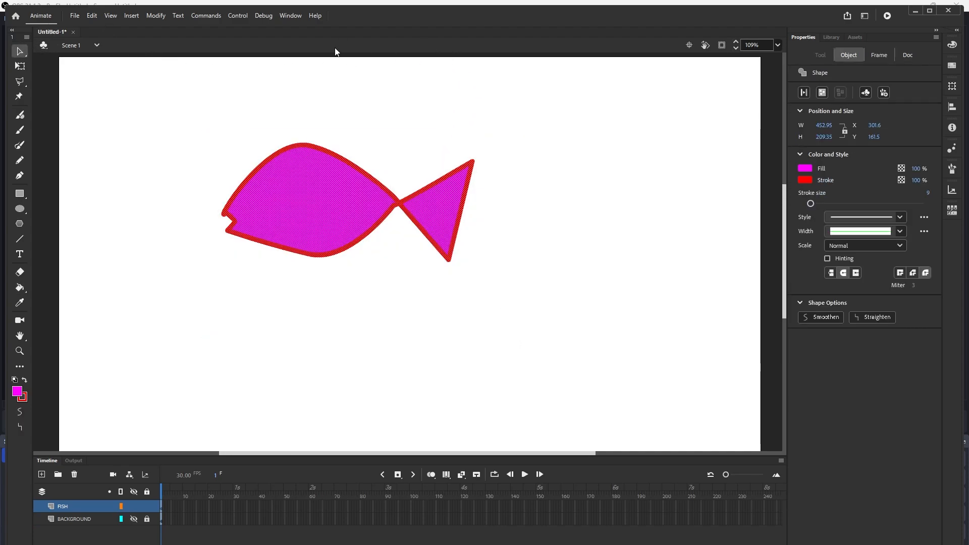
pyautogui.click(157, 16)
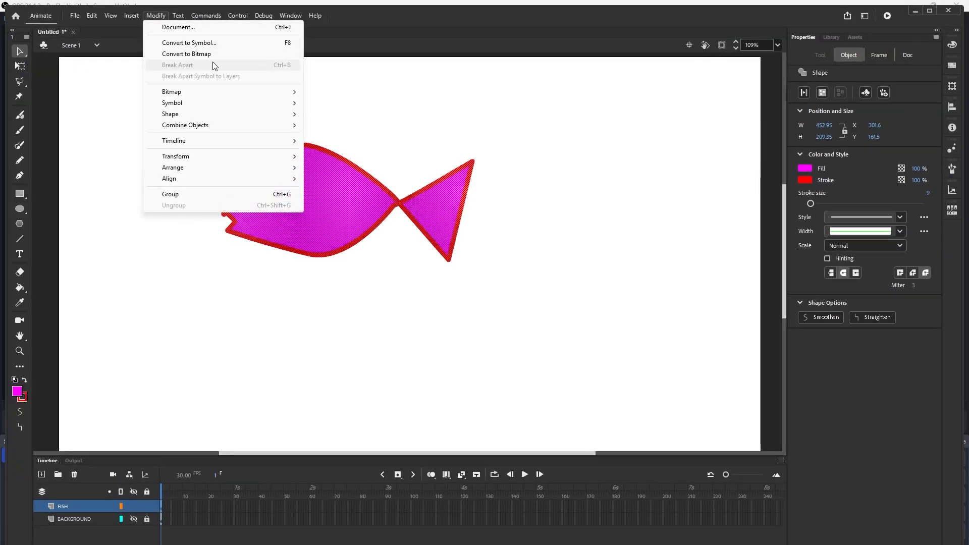
pyautogui.click(222, 44)
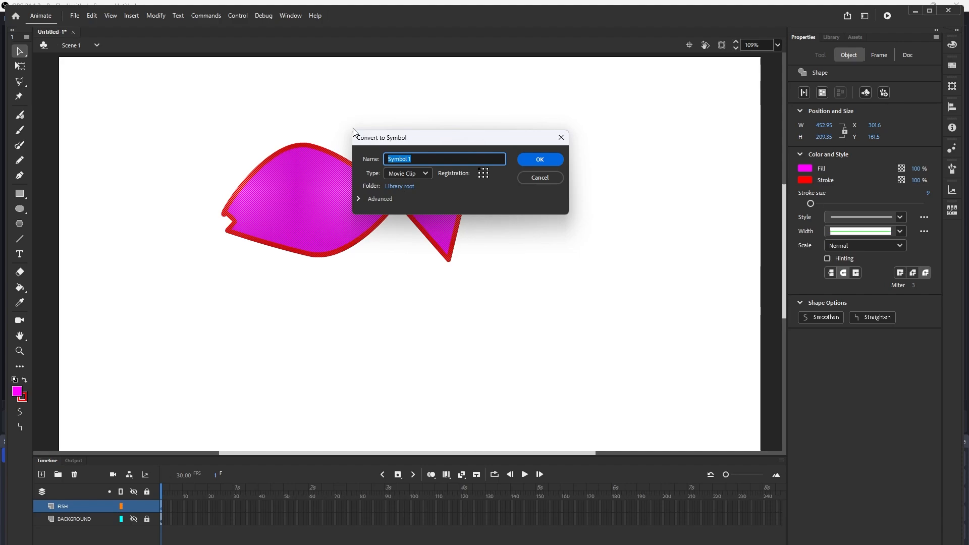
pyautogui.click(427, 173)
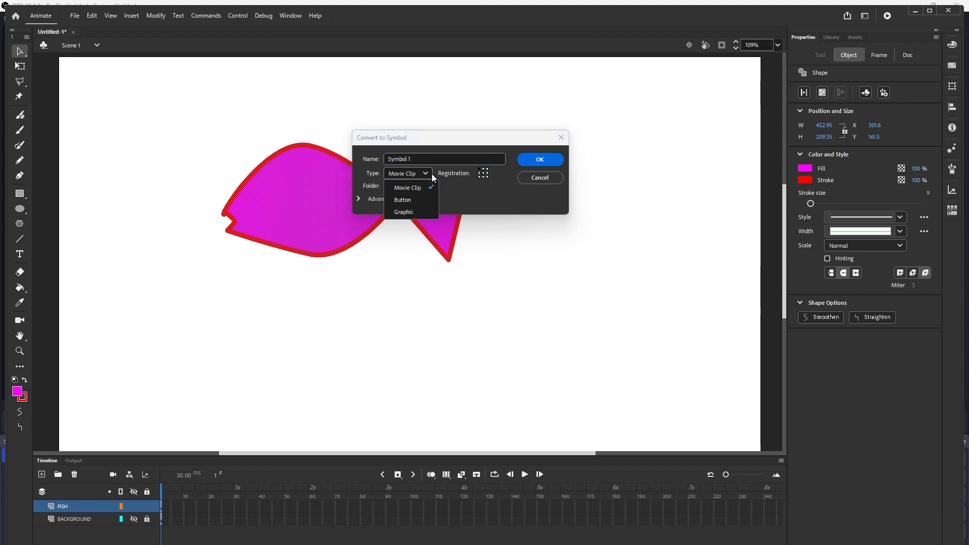
pyautogui.click(407, 206)
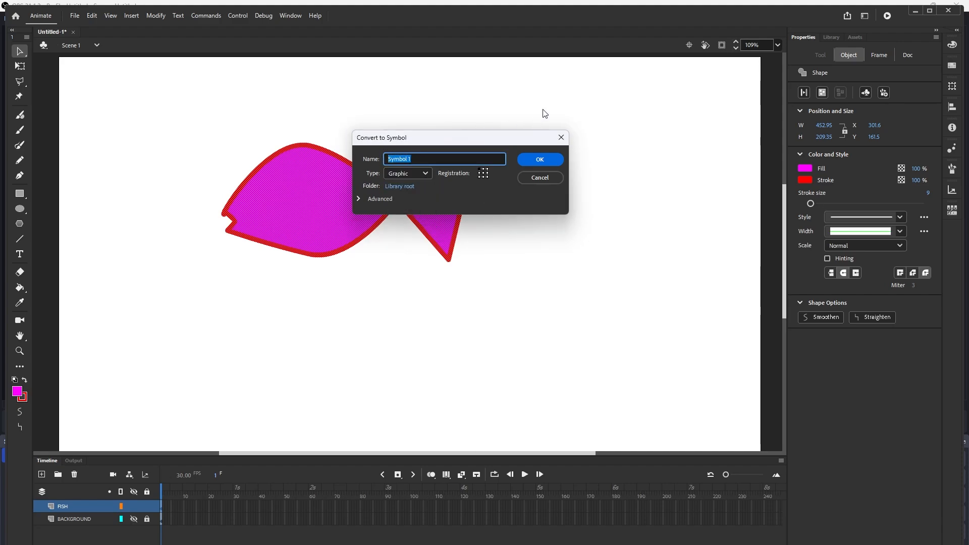
pyautogui.write('FISH')
pyautogui.click(541, 159)
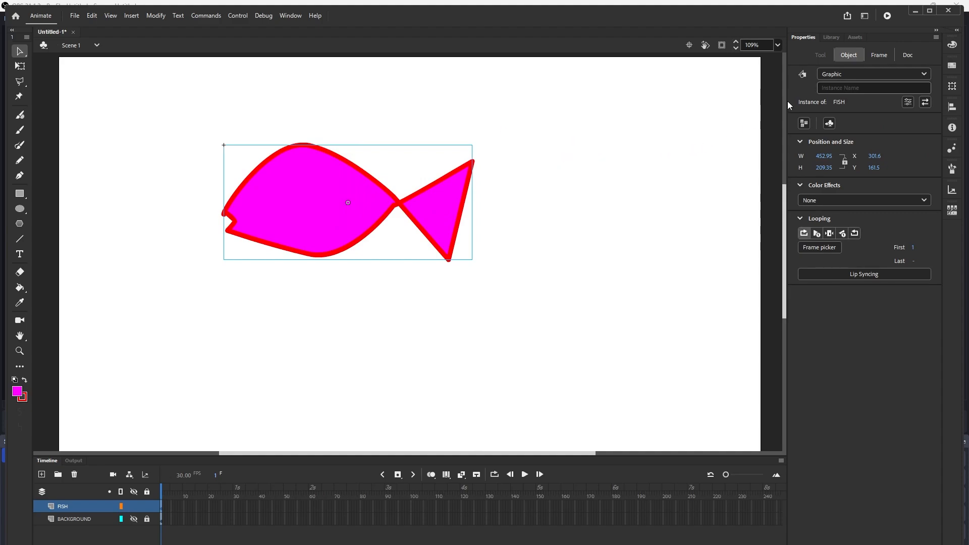
# - Delete the fish from the stage and place a FISH instance from the library near the top right
pyautogui.click(827, 38)
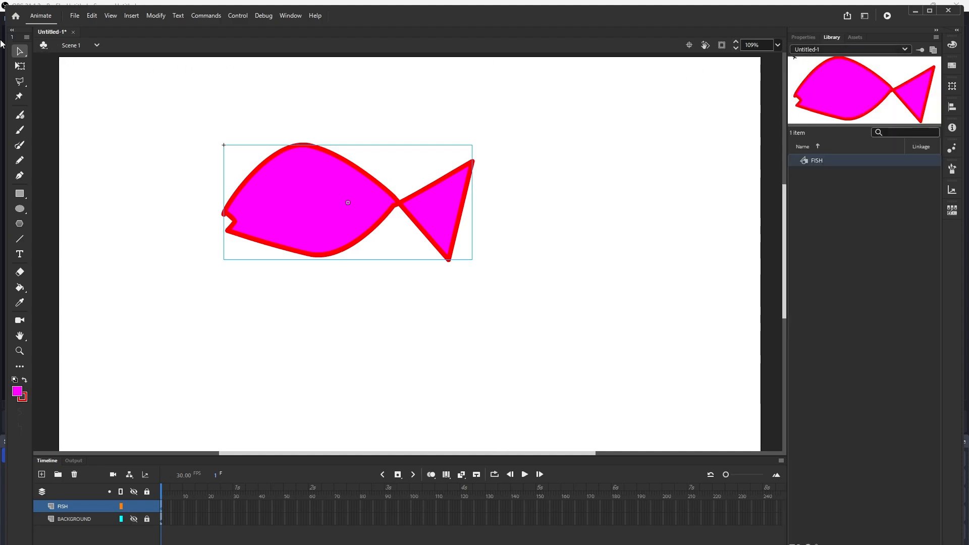
pyautogui.moveTo(185, 120); pyautogui.dragTo(510, 341)
pyautogui.press('Delete')
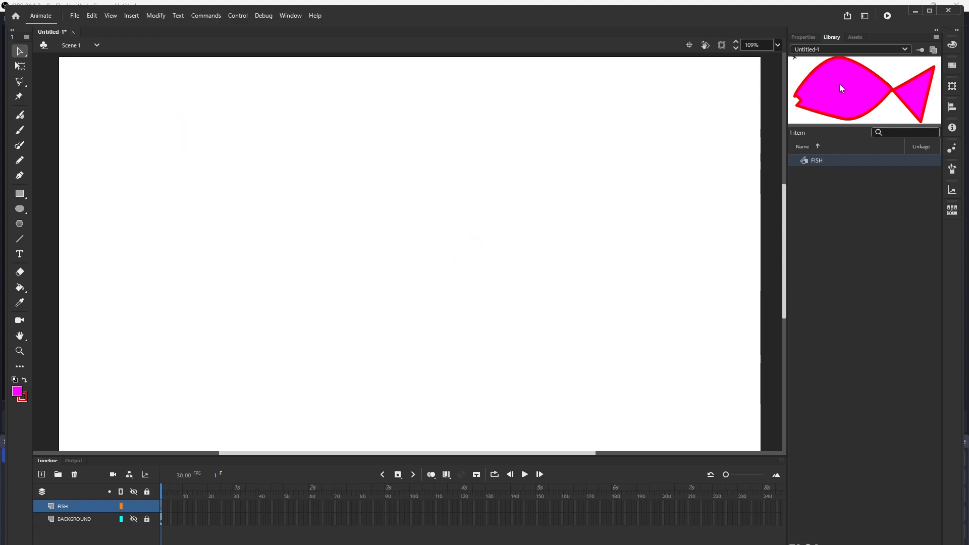
pyautogui.moveTo(822, 93); pyautogui.dragTo(645, 118)
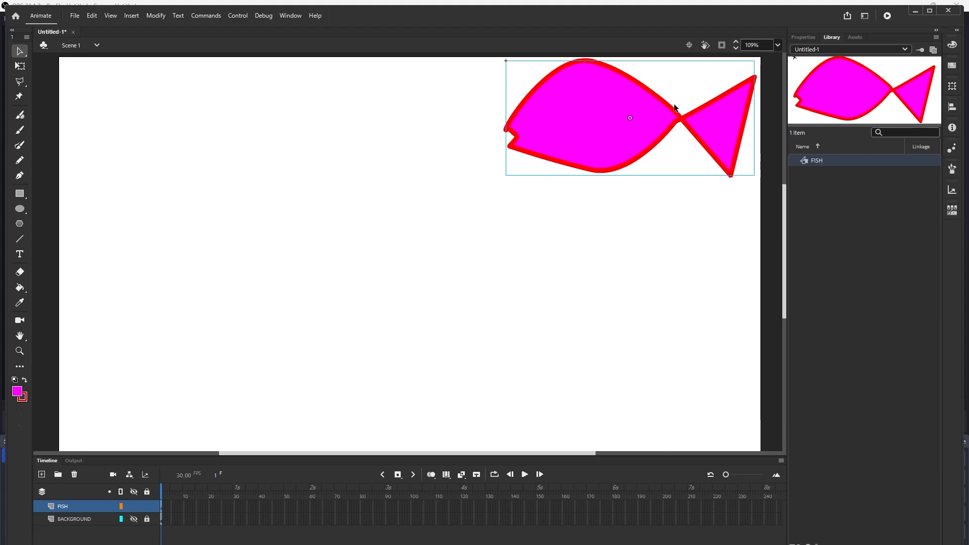
pyautogui.click(20, 66)
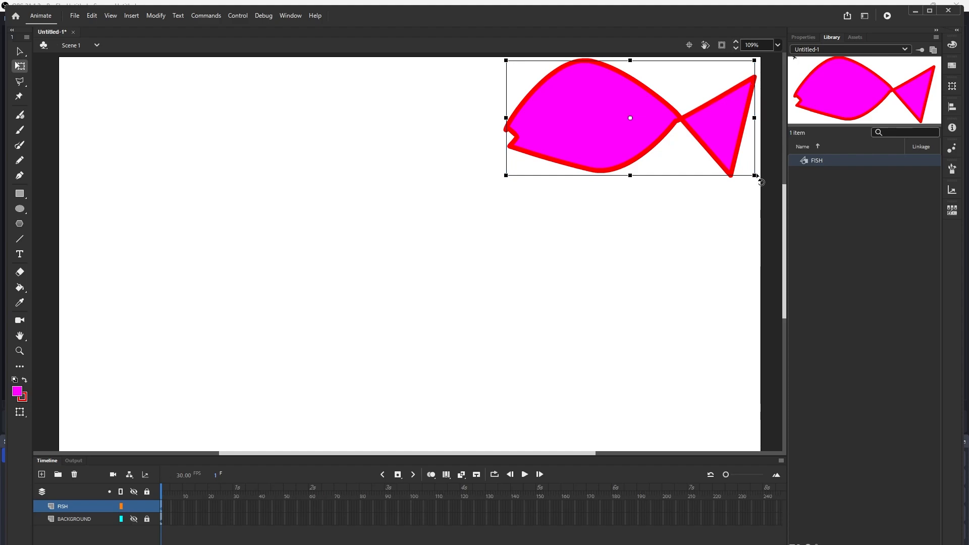
pyautogui.moveTo(755, 174); pyautogui.dragTo(665, 146)
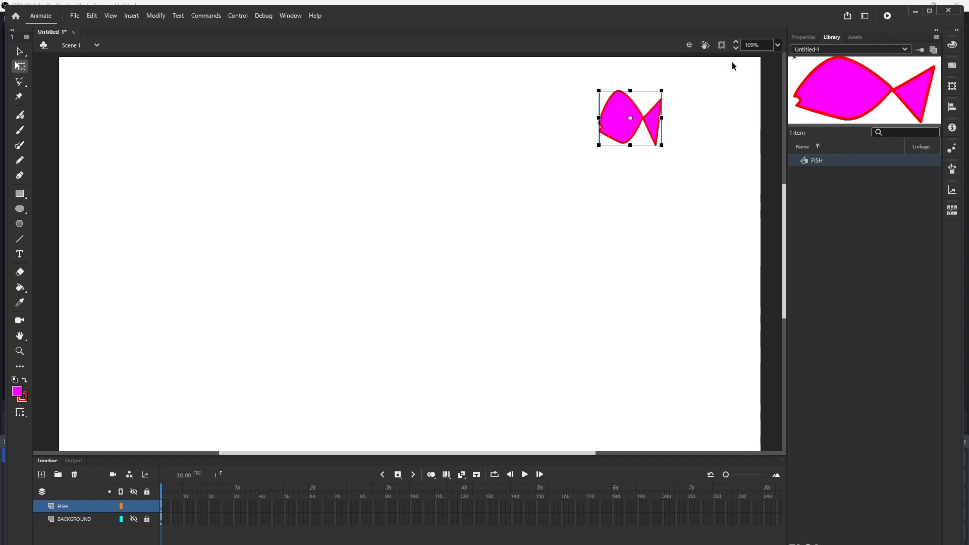
pyautogui.hotkey('ctrl', 'z')
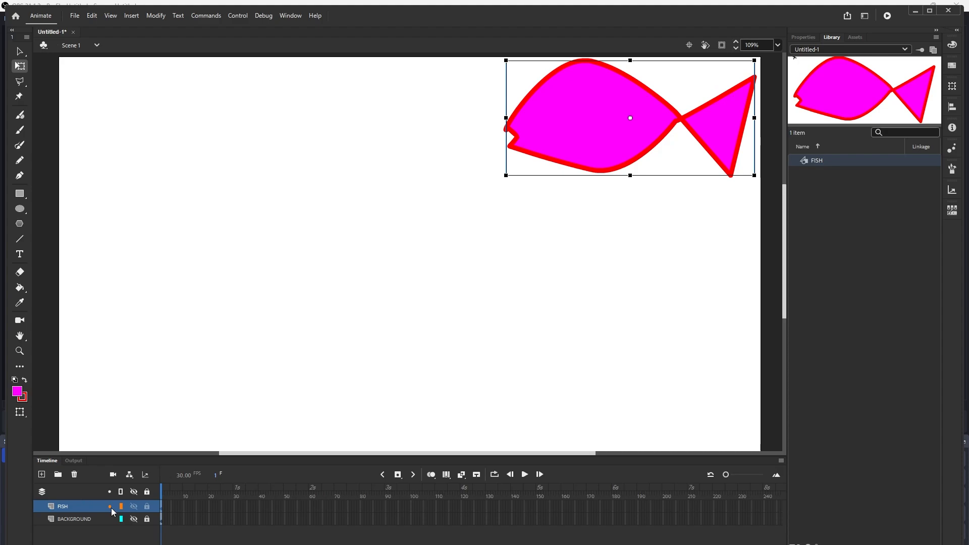
# - Temporarily show the BACKGROUND layer to view the fish against the scene, then hide it again
pyautogui.click(133, 519)
pyautogui.click(133, 519)
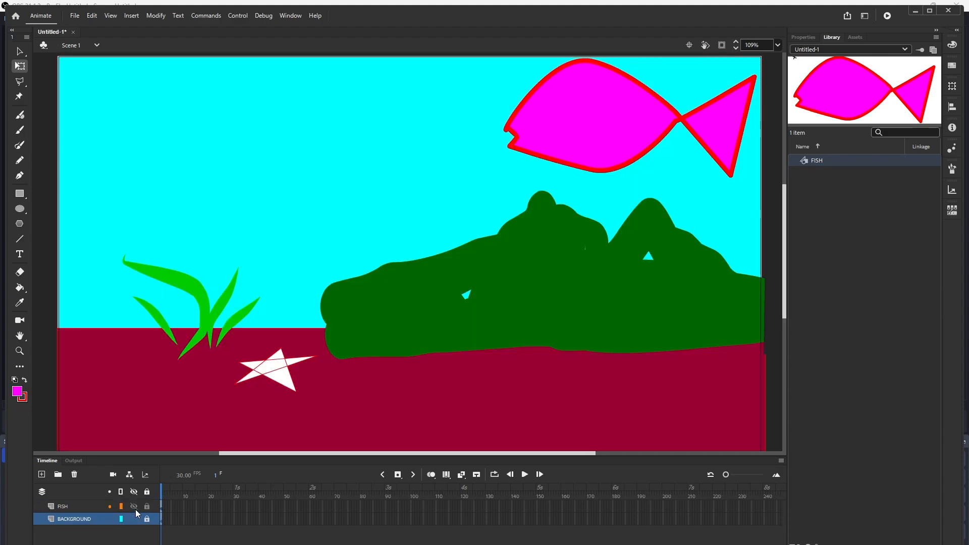
pyautogui.click(134, 518)
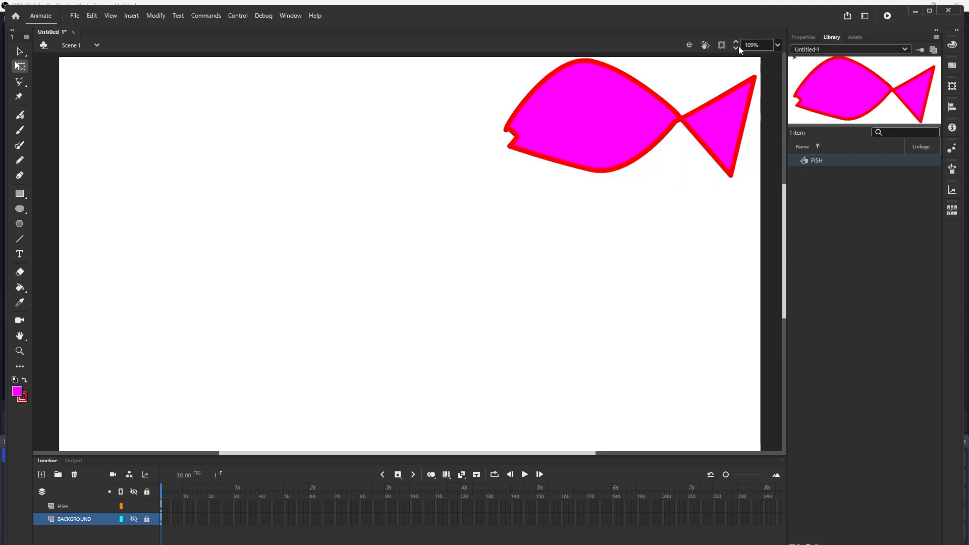
# - Scale the fish down and move it just off the stage's right edge
pyautogui.click(779, 45)
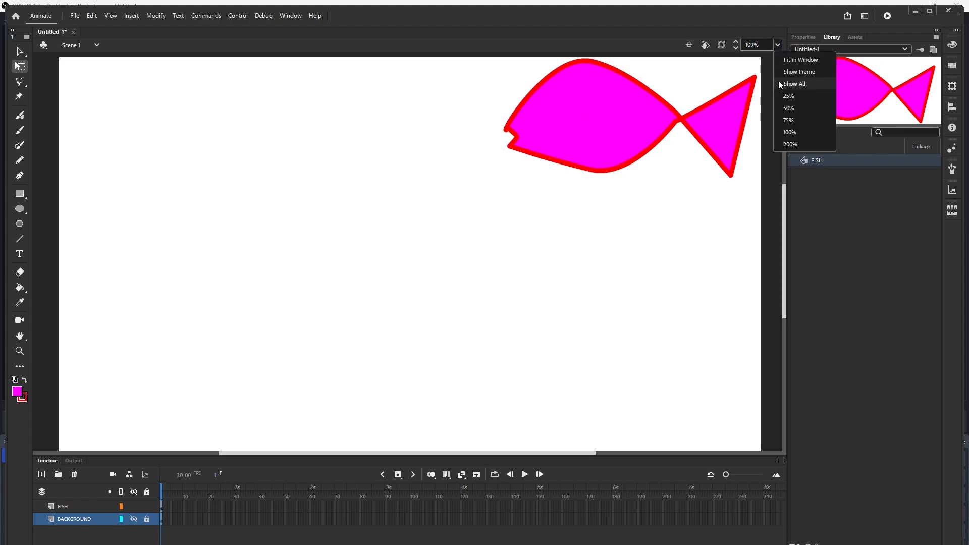
pyautogui.click(792, 84)
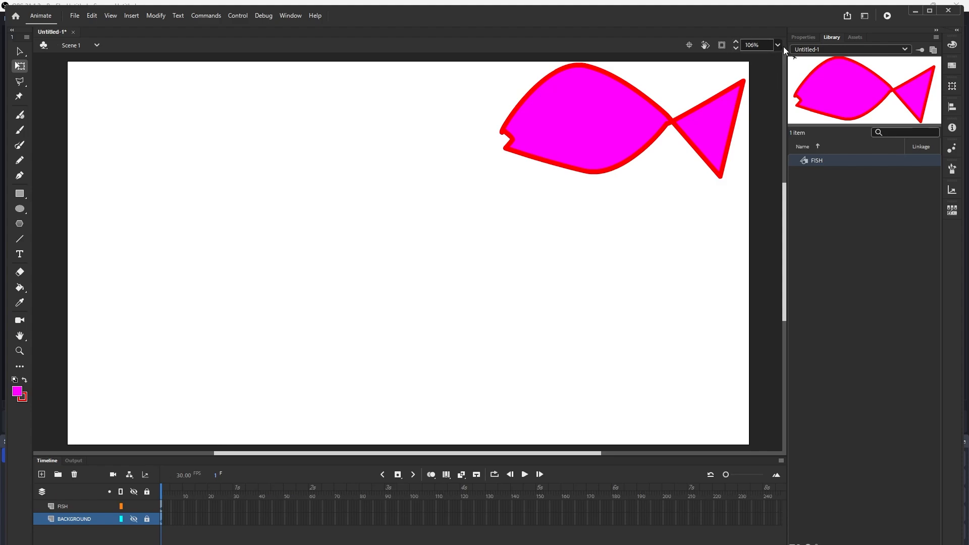
pyautogui.click(736, 48)
pyautogui.click(736, 47)
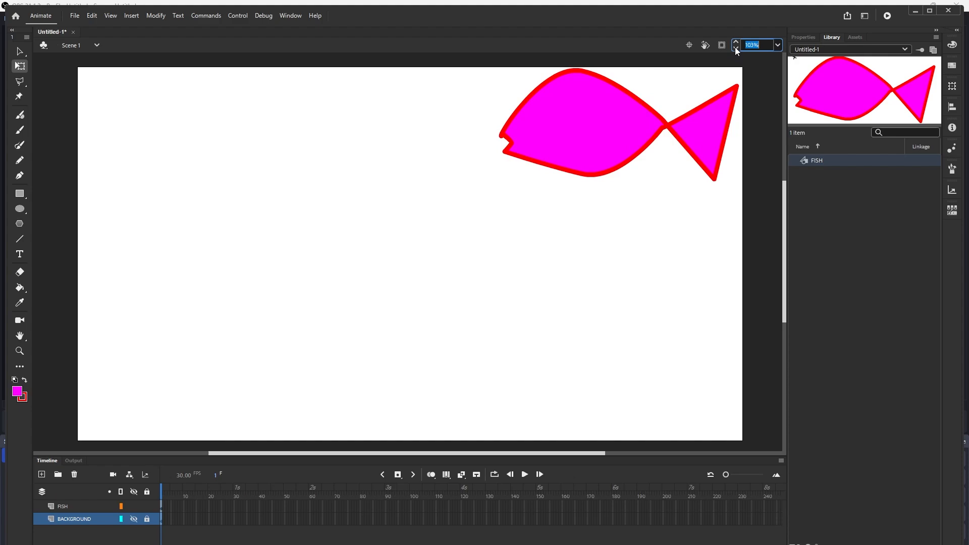
pyautogui.click(737, 48)
pyautogui.click(735, 48)
pyautogui.click(735, 48)
pyautogui.click(735, 48)
pyautogui.click(735, 48)
pyautogui.click(735, 48)
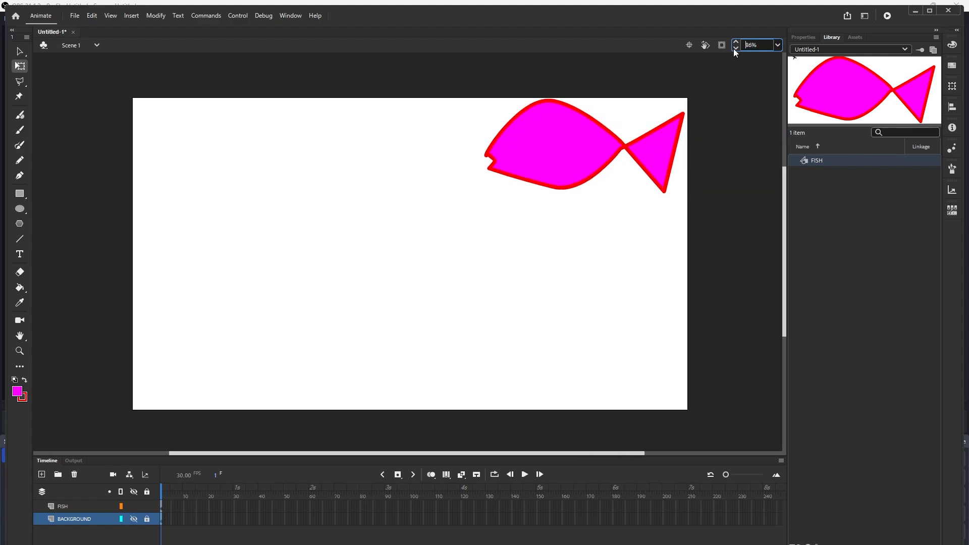
pyautogui.click(735, 48)
pyautogui.click(735, 48)
pyautogui.click(735, 48)
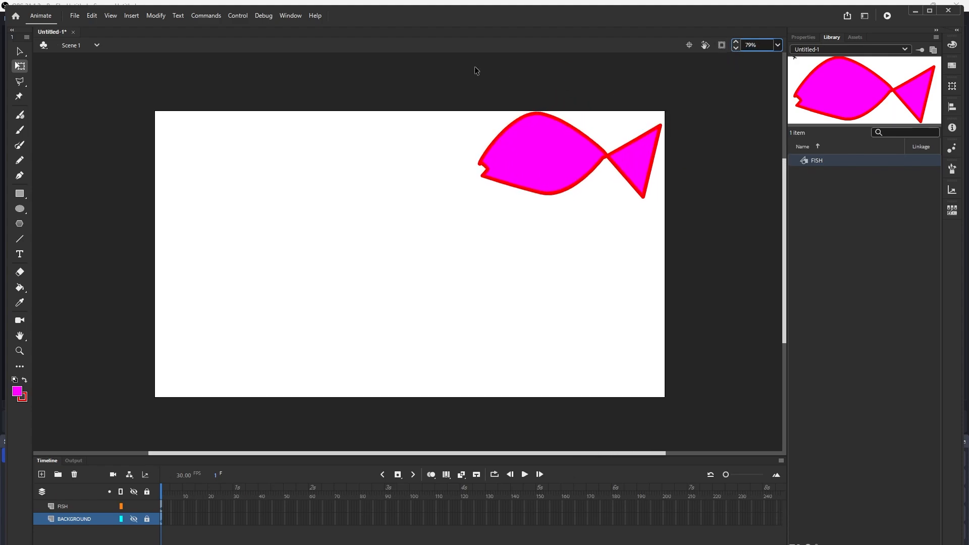
pyautogui.click(20, 51)
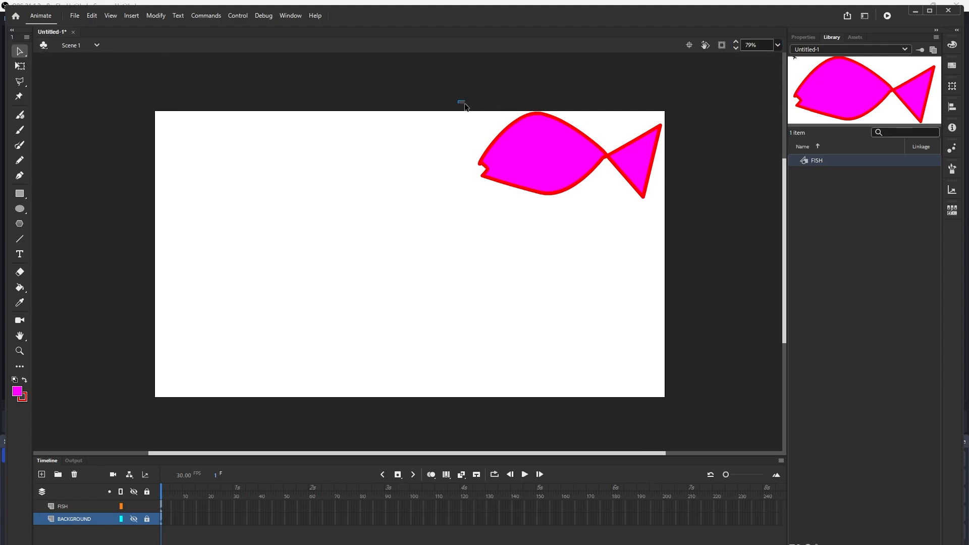
pyautogui.moveTo(457, 100); pyautogui.dragTo(704, 265)
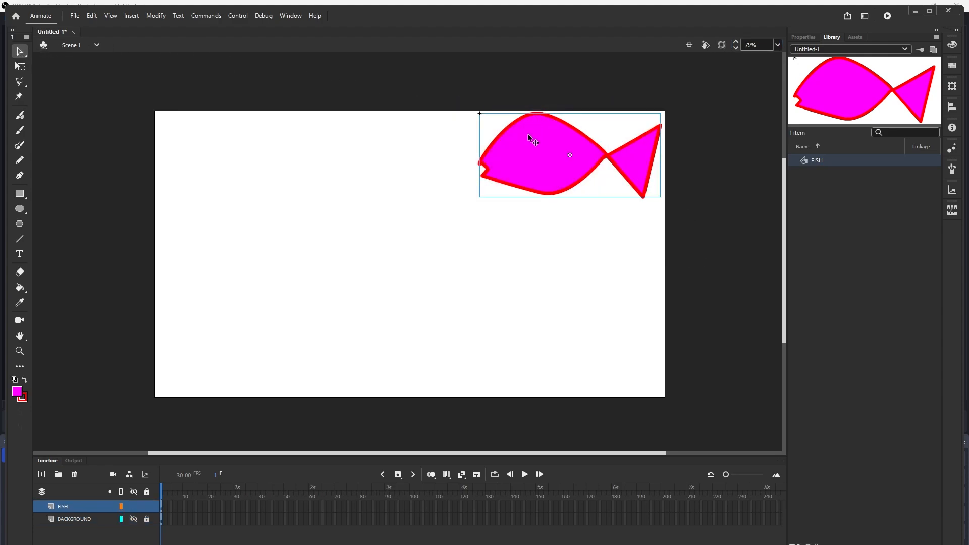
pyautogui.moveTo(525, 139); pyautogui.dragTo(569, 139)
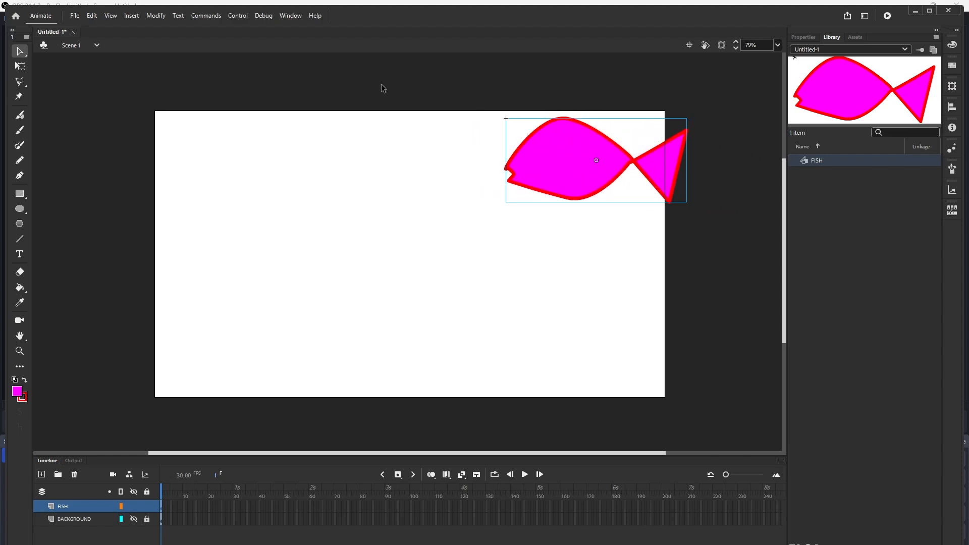
pyautogui.click(21, 66)
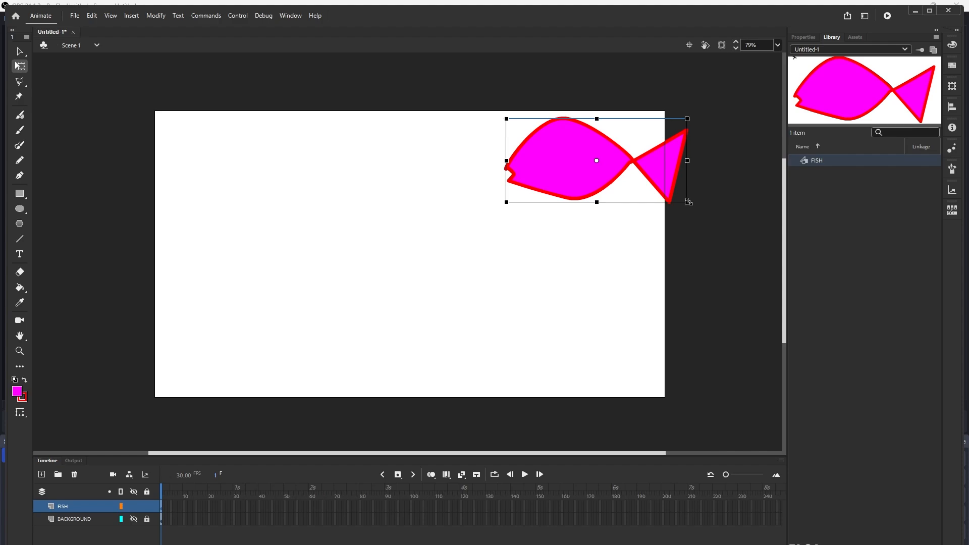
pyautogui.moveTo(687, 201); pyautogui.dragTo(630, 185)
pyautogui.moveTo(580, 153); pyautogui.dragTo(684, 150)
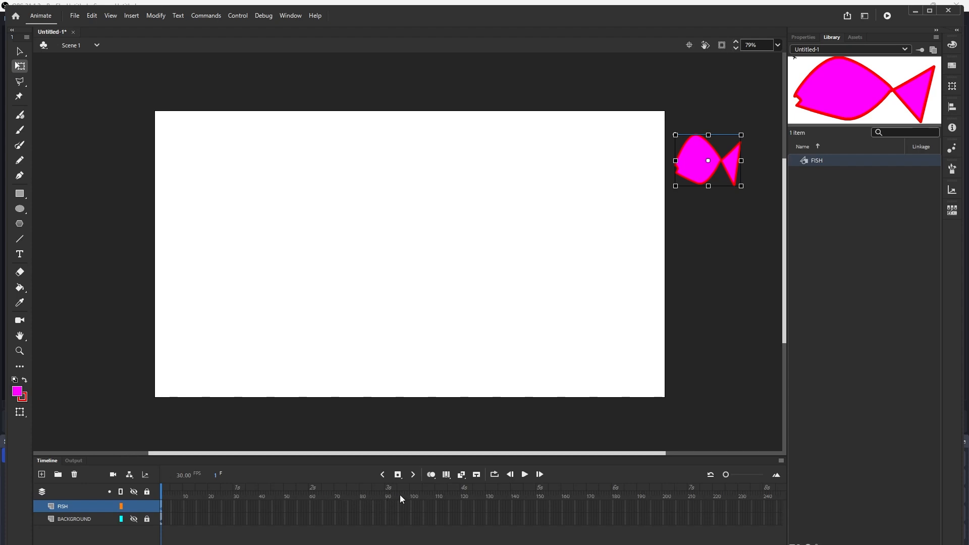
# - Insert a keyframe near frame 102 on the FISH layer and move the fish just off the stage's left edge
pyautogui.click(415, 504)
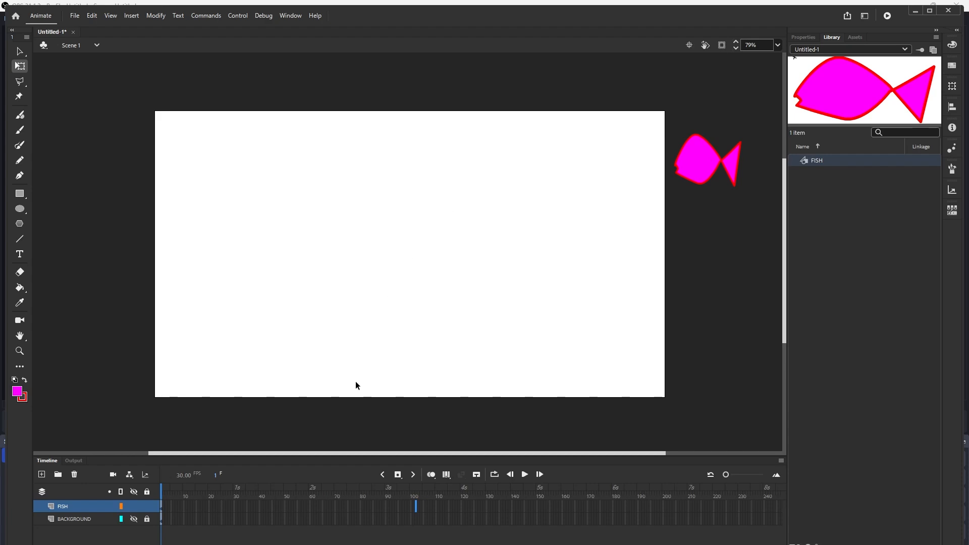
pyautogui.click(399, 475)
pyautogui.click(399, 475)
pyautogui.click(398, 475)
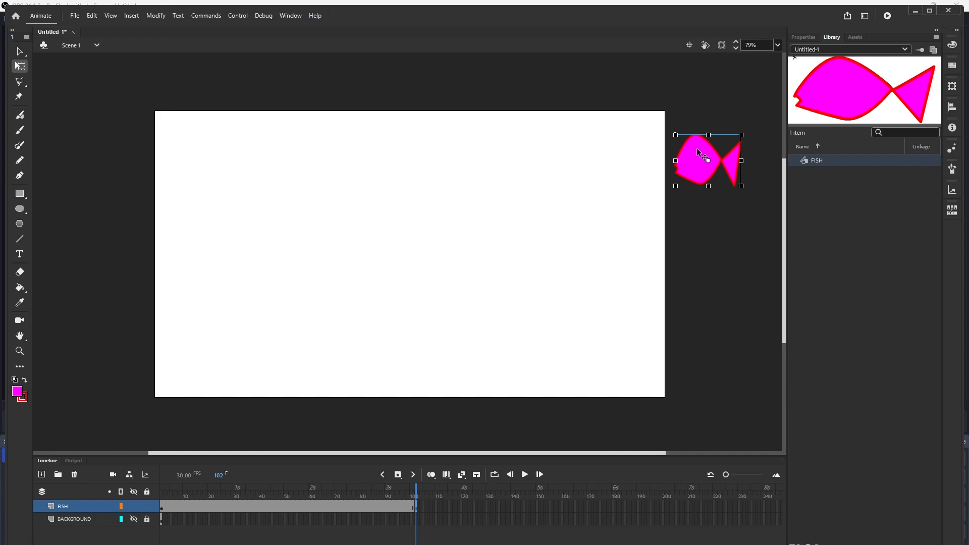
pyautogui.moveTo(696, 147); pyautogui.dragTo(93, 134)
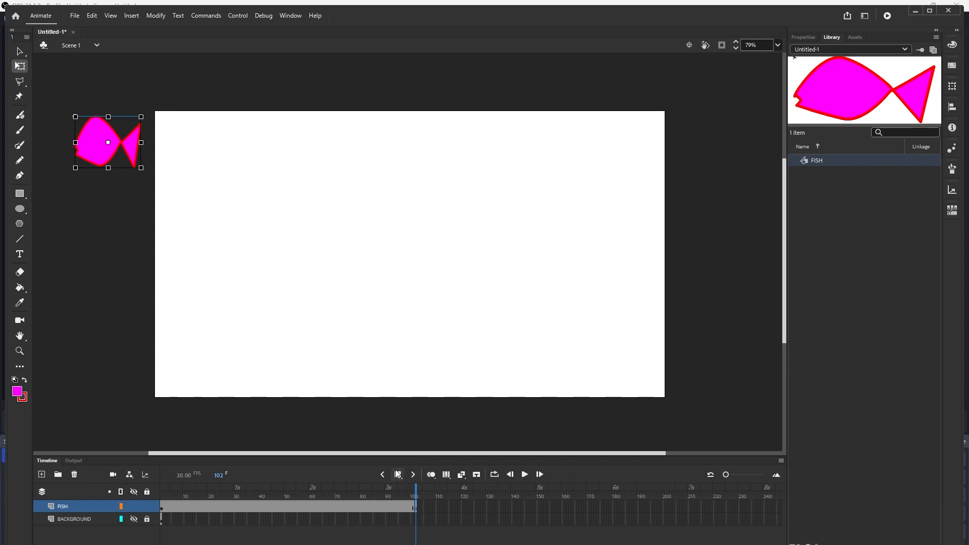
# - Extend the BACKGROUND layer to the same end frame and make the layer visible again
pyautogui.click(416, 525)
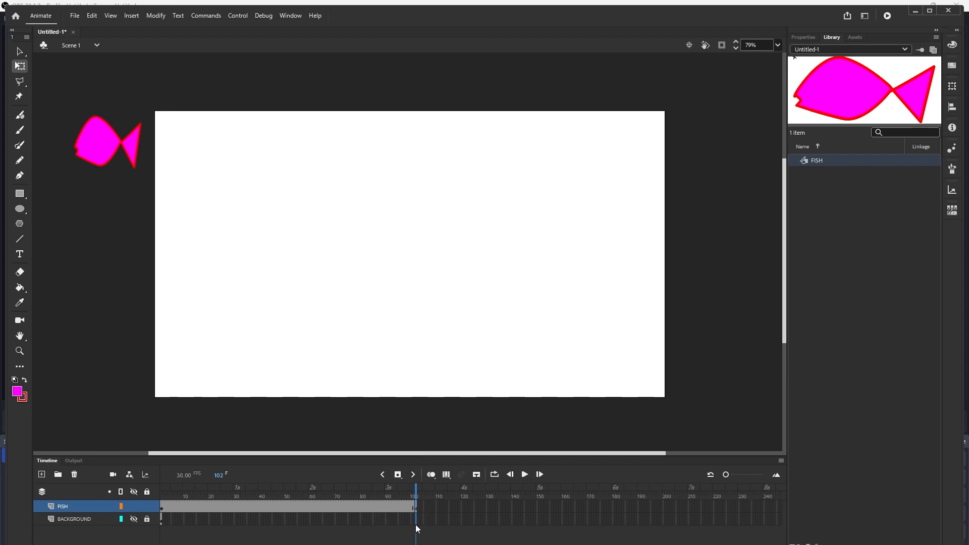
pyautogui.click(398, 475)
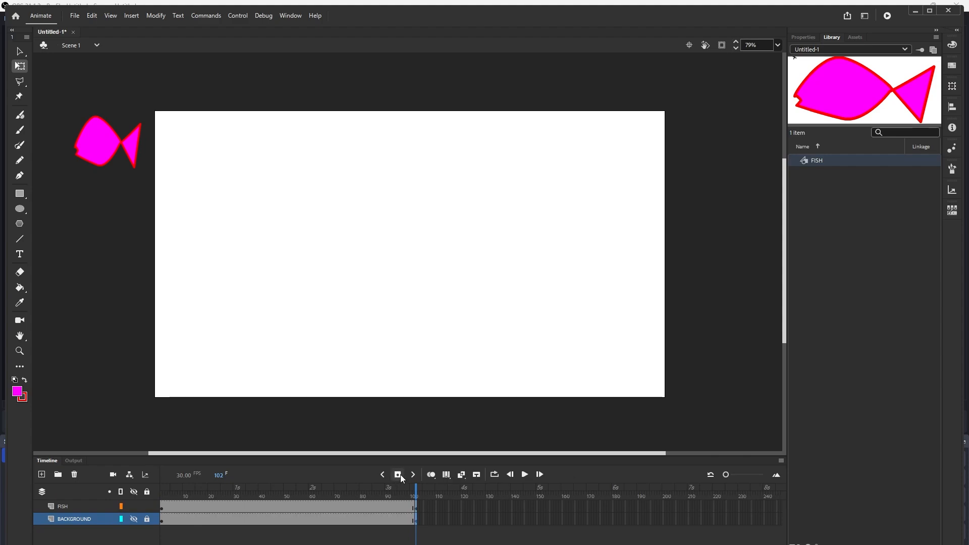
pyautogui.click(134, 519)
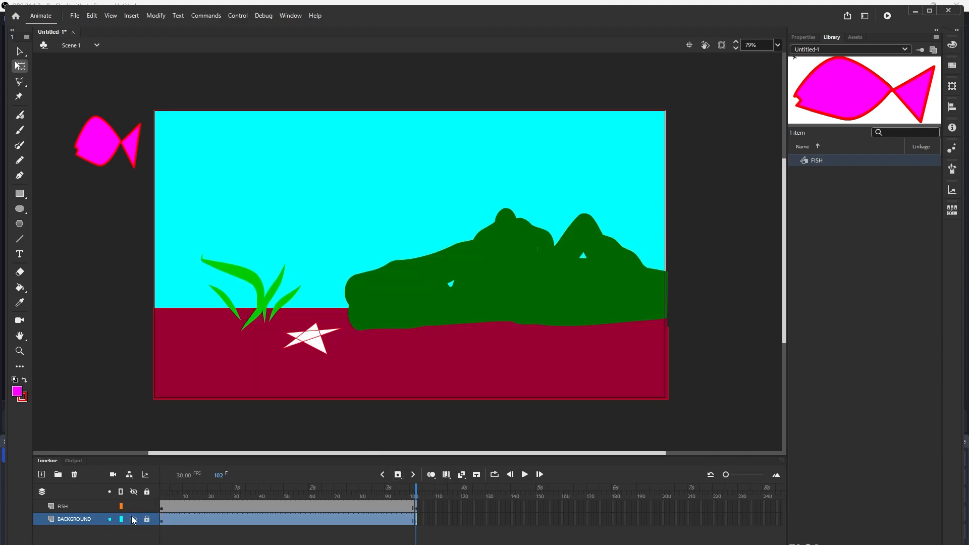
# - Create a Classic Tween across the frames of the FISH and BACKGROUND layers
pyautogui.click(383, 475)
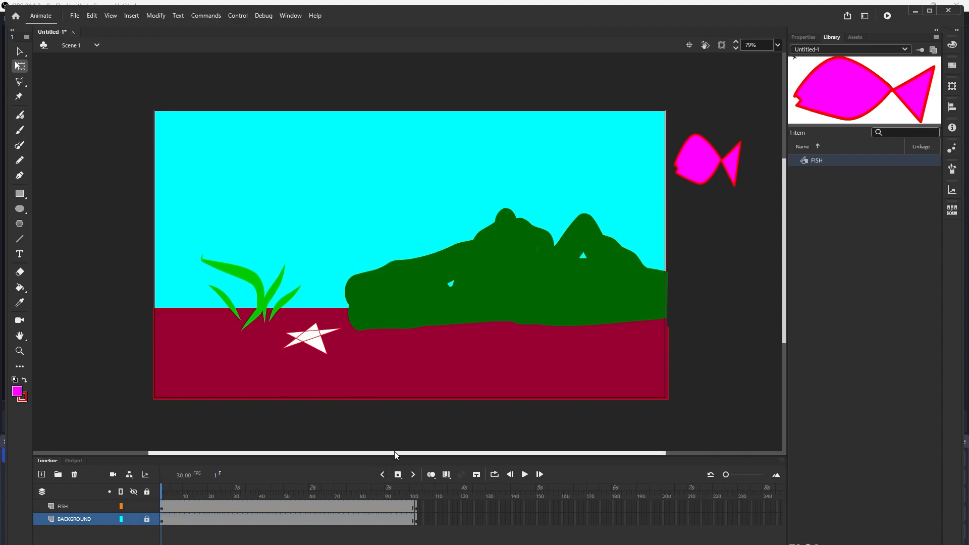
pyautogui.click(524, 474)
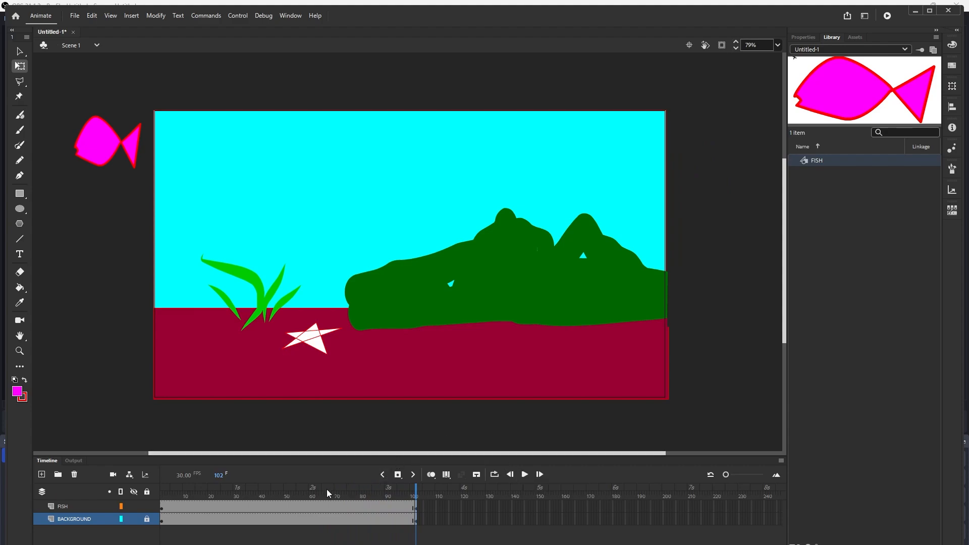
pyautogui.click(318, 509)
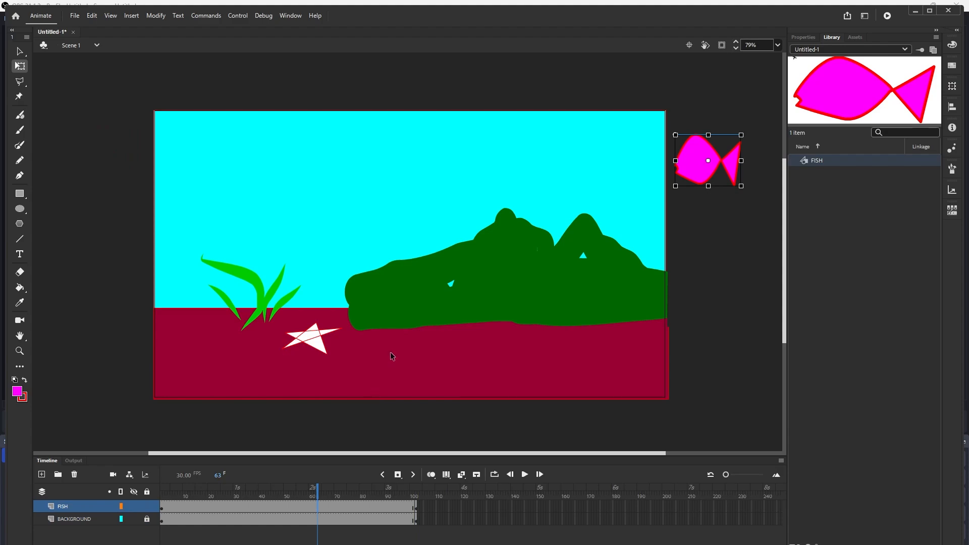
pyautogui.click(197, 520)
pyautogui.rightClick(204, 519)
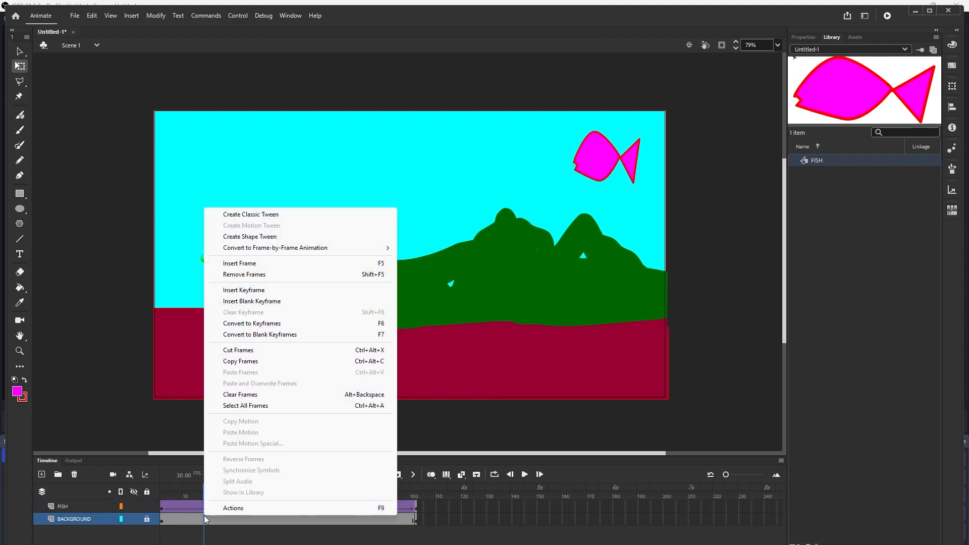
pyautogui.click(311, 217)
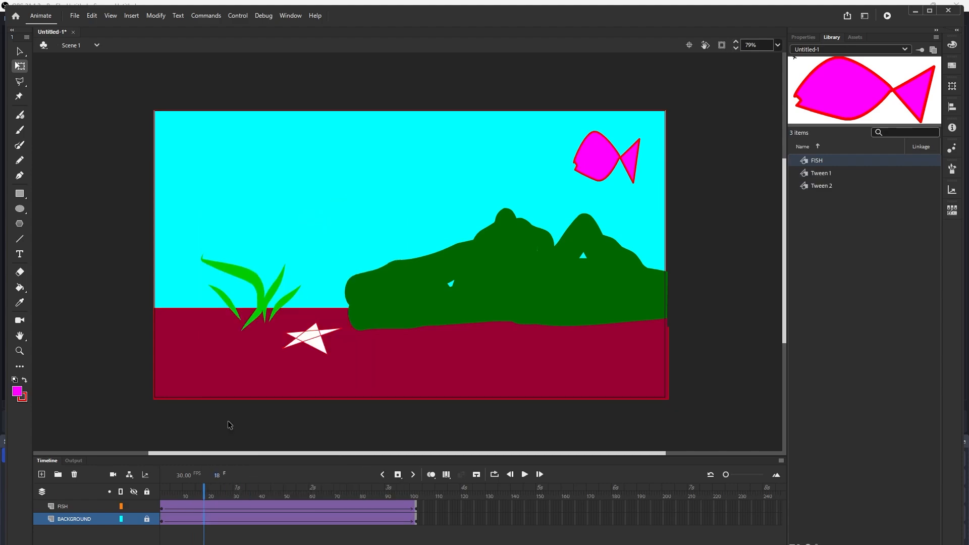
# - Add a keyframe around frame 51 on the FISH layer and move the fish down to the seabed at mid-stage
pyautogui.click(162, 492)
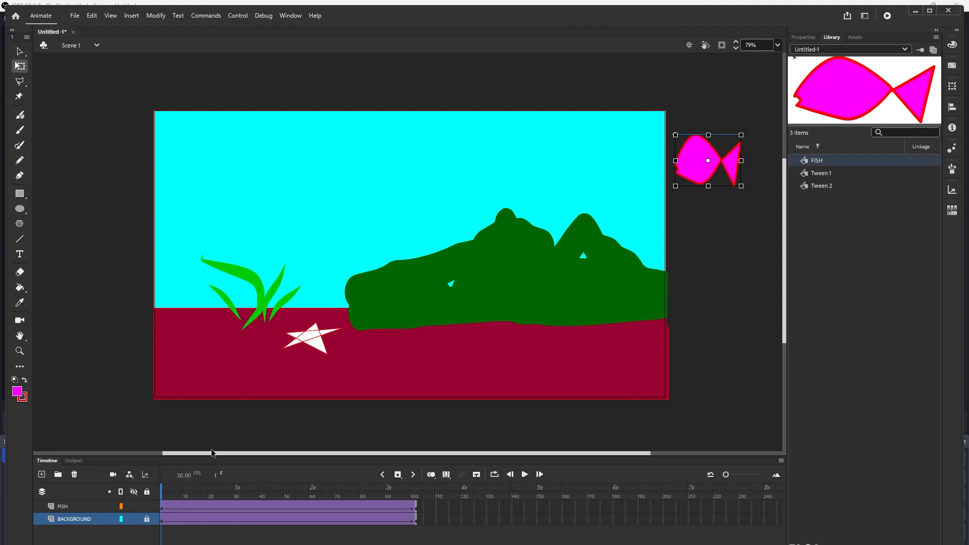
pyautogui.press('Return')
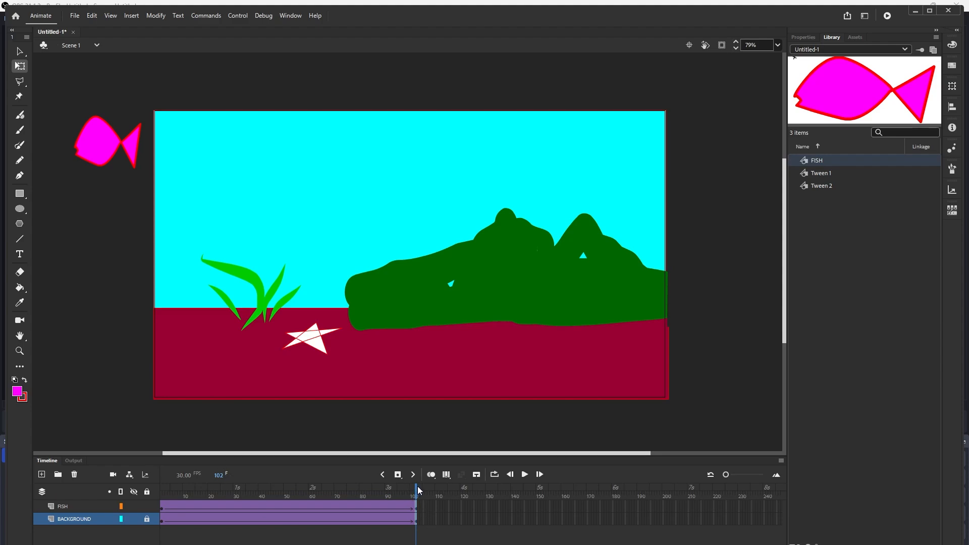
pyautogui.moveTo(417, 489); pyautogui.dragTo(284, 489)
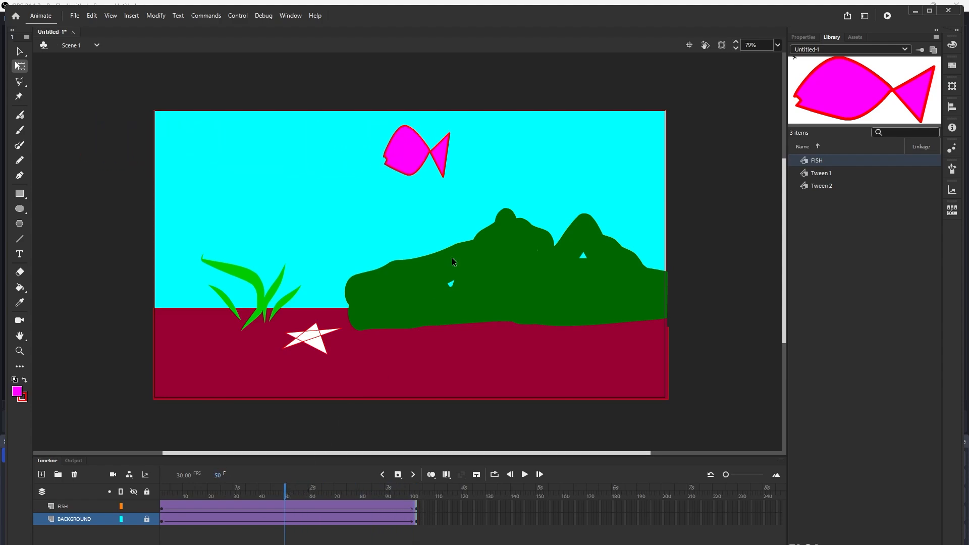
pyautogui.click(398, 475)
pyautogui.click(290, 508)
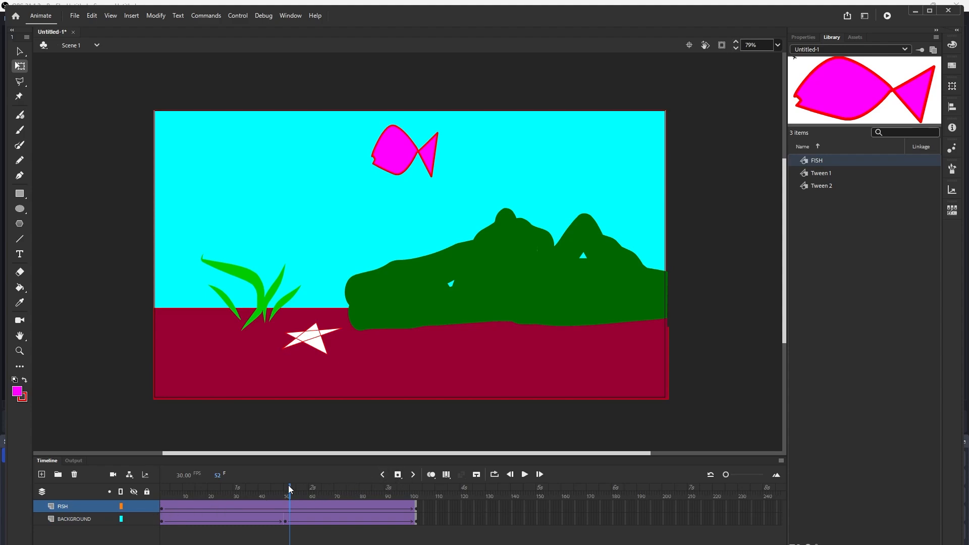
pyautogui.moveTo(291, 490); pyautogui.dragTo(288, 490)
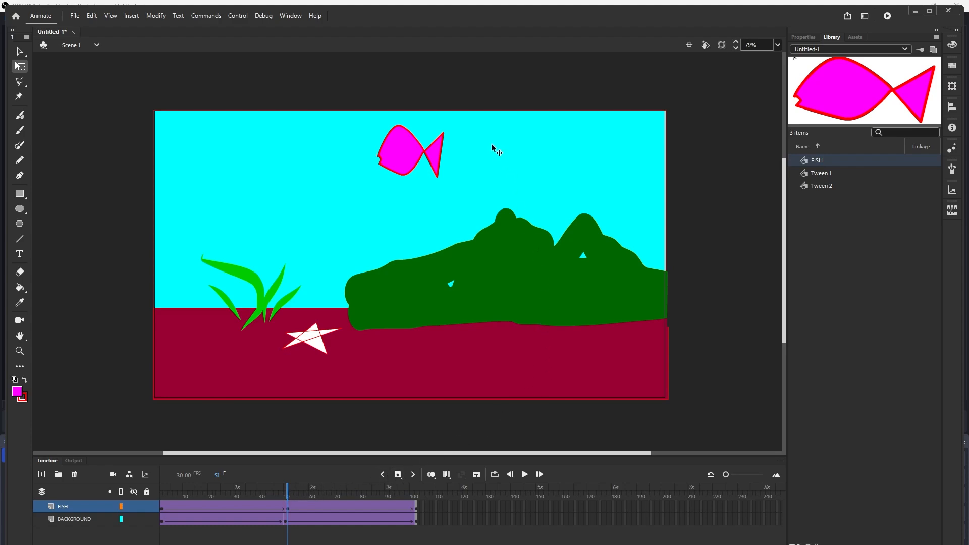
pyautogui.click(427, 154)
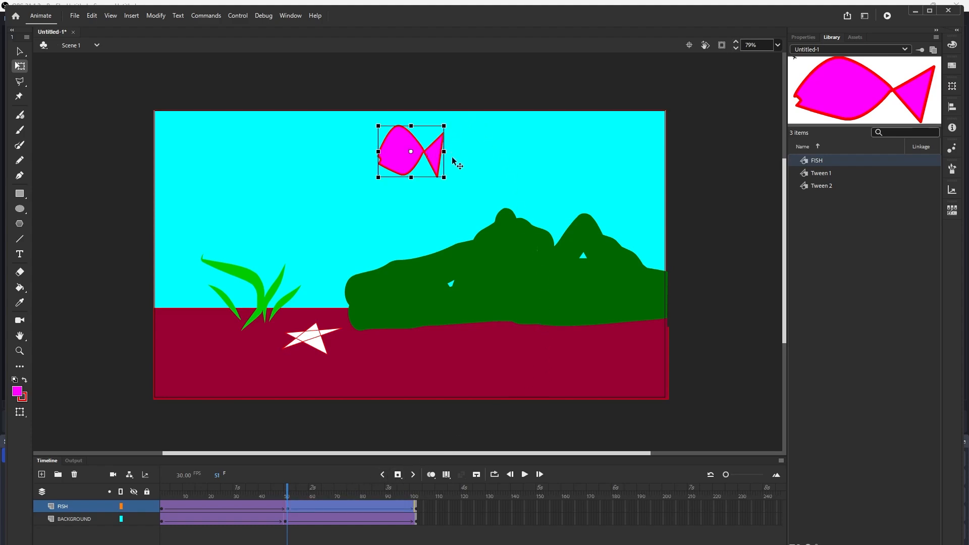
pyautogui.moveTo(412, 161); pyautogui.dragTo(410, 353)
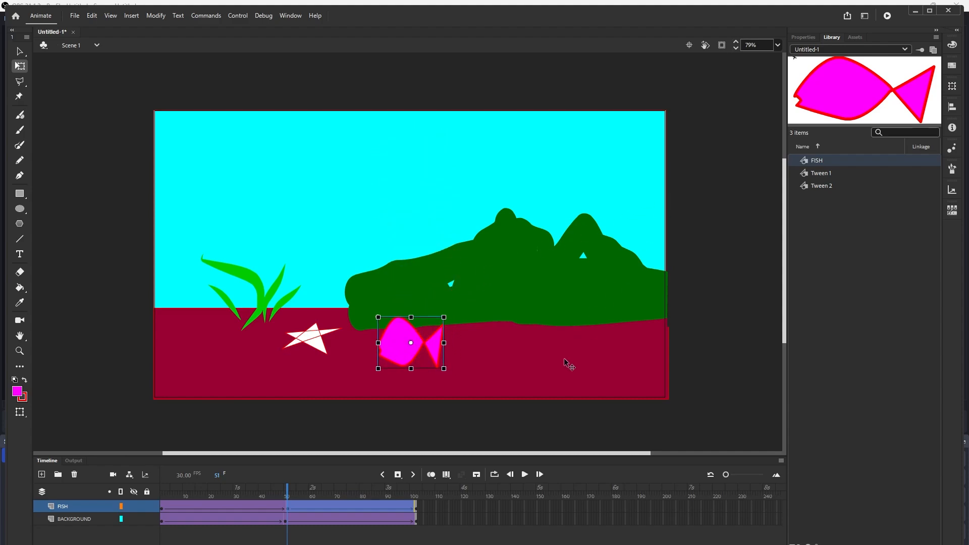
# - Play back the animation from the first frame to preview the fish's swimming path
pyautogui.click(382, 475)
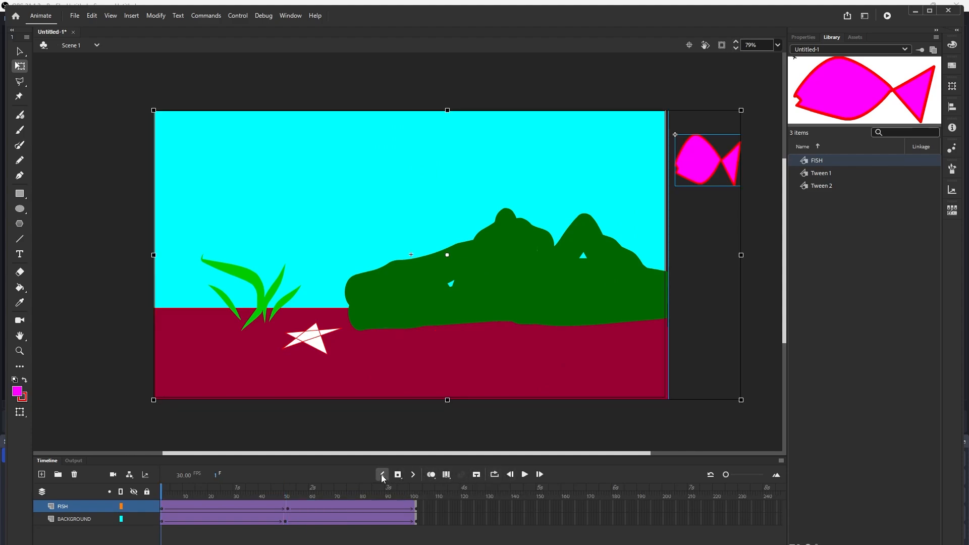
pyautogui.click(525, 475)
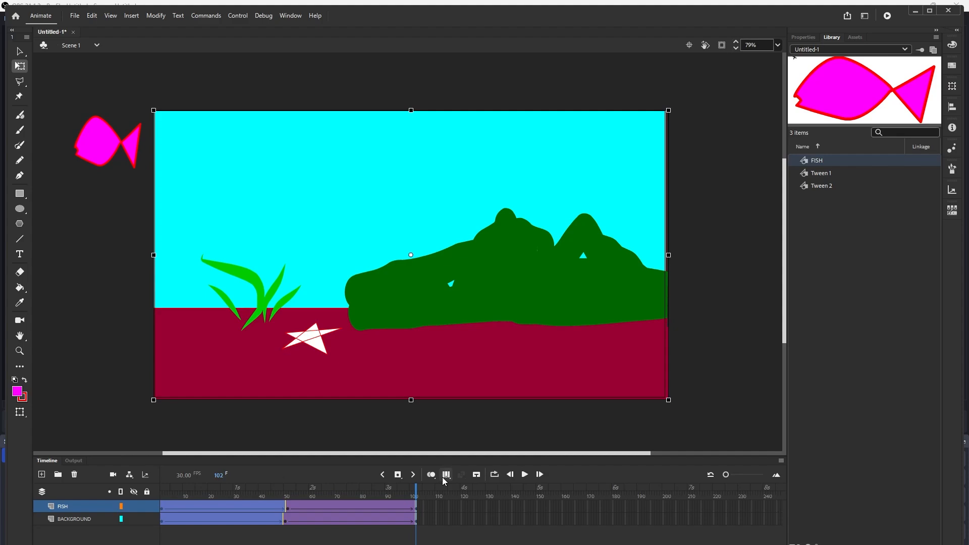
pyautogui.click(384, 475)
pyautogui.click(385, 474)
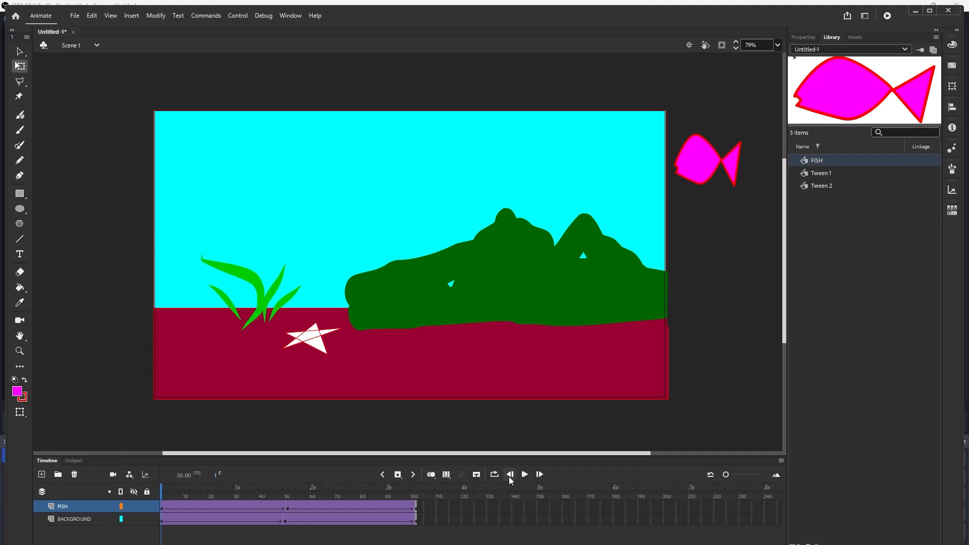
pyautogui.click(525, 475)
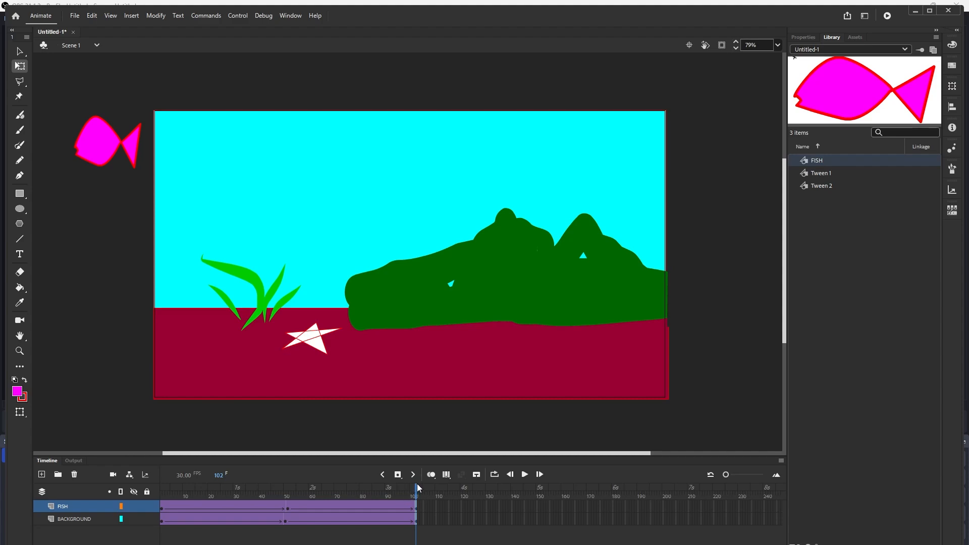
pyautogui.moveTo(417, 488); pyautogui.dragTo(154, 444)
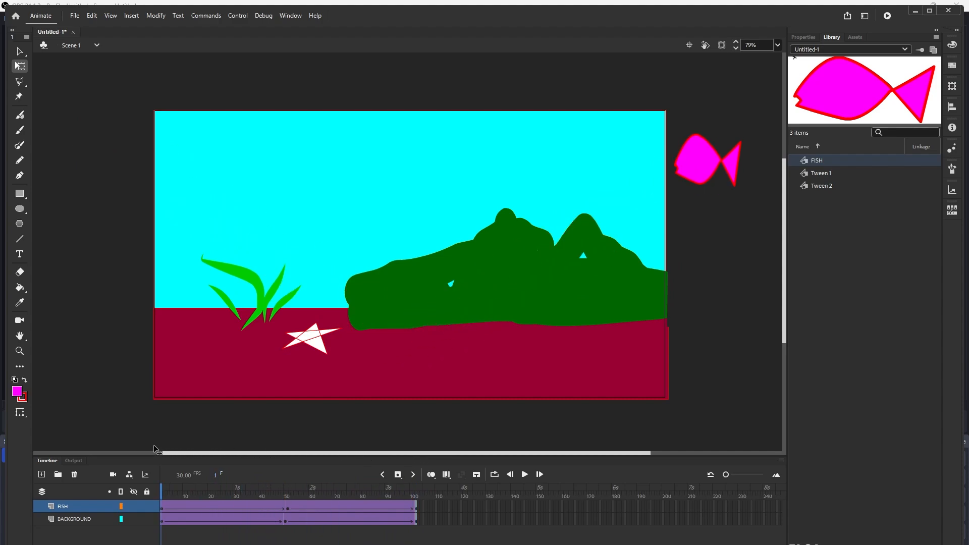
# - Turn on onion skinning across the full tween range to inspect the fish's path, then switch it off
pyautogui.click(431, 474)
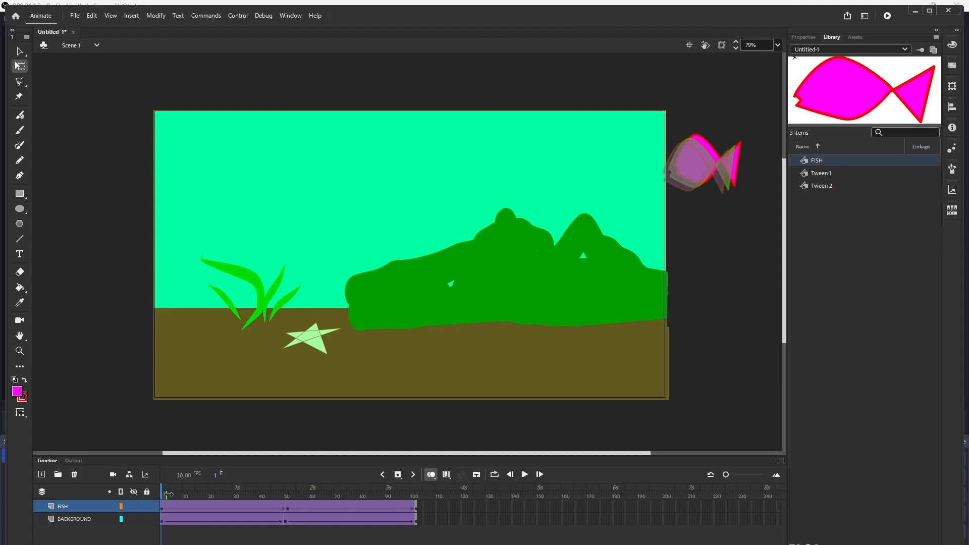
pyautogui.moveTo(168, 495); pyautogui.dragTo(415, 495)
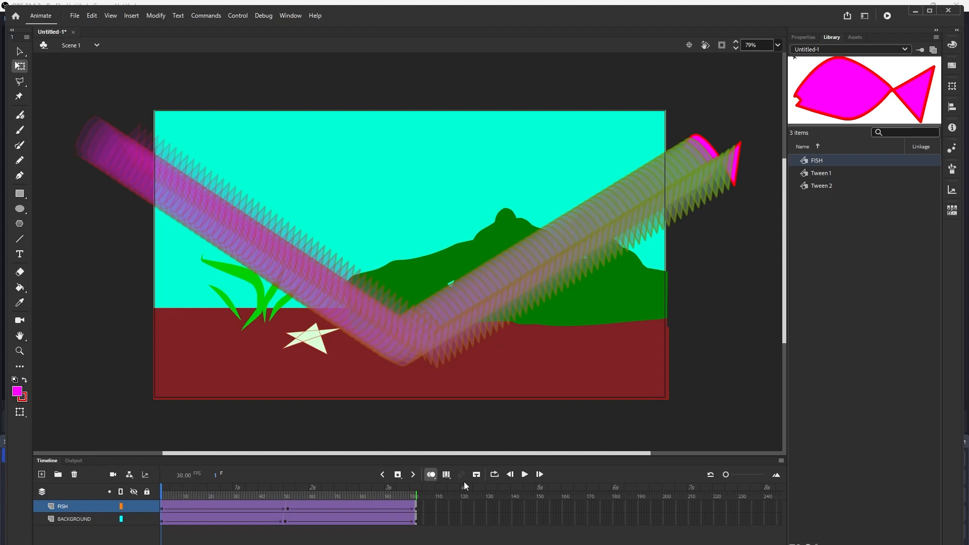
pyautogui.click(525, 475)
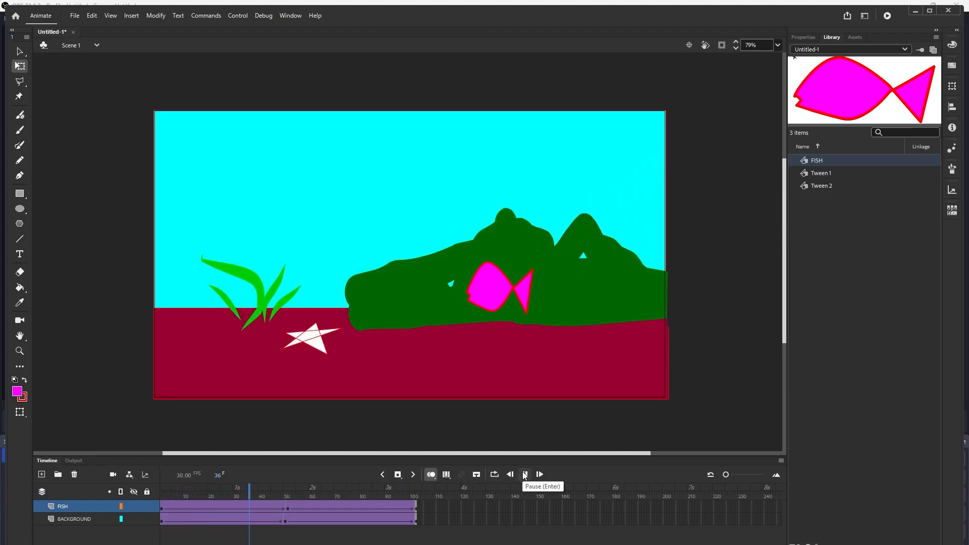
pyautogui.click(163, 495)
pyautogui.moveTo(168, 496)
pyautogui.mouseDown()
pyautogui.moveTo(424, 505)
pyautogui.moveTo(152, 499)
pyautogui.moveTo(169, 493)
pyautogui.mouseUp()
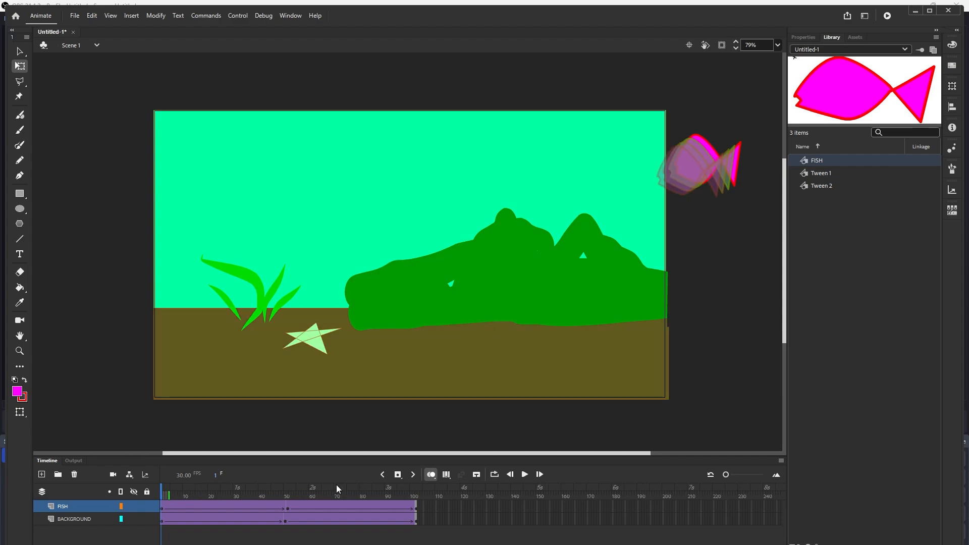
pyautogui.click(431, 476)
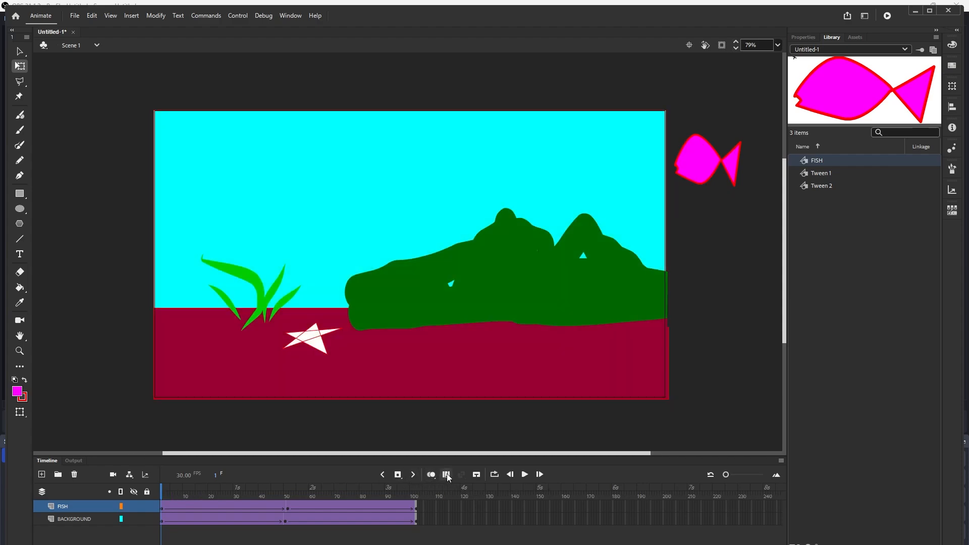
pyautogui.moveTo(162, 491)
pyautogui.mouseDown()
pyautogui.moveTo(435, 493)
pyautogui.moveTo(161, 493)
pyautogui.mouseUp()
# - Add a new layer and rename it BUBBLES
pyautogui.click(42, 475)
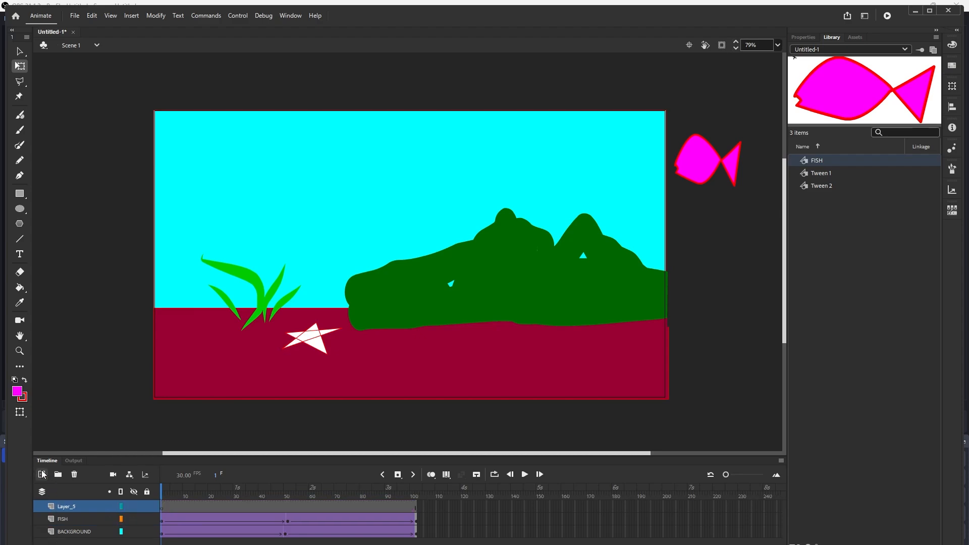
pyautogui.click(68, 507)
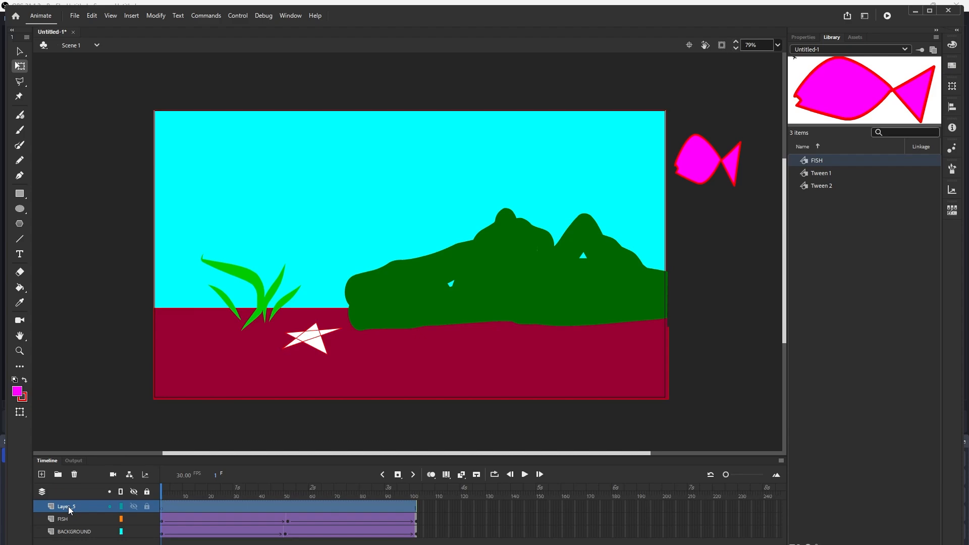
pyautogui.doubleClick(69, 507)
pyautogui.write('bUBBLE')
pyautogui.press('BackSpace')
pyautogui.press('BackSpace')
pyautogui.press('BackSpace')
pyautogui.press('BackSpace')
pyautogui.press('BackSpace')
pyautogui.press('BackSpace')
pyautogui.write('B')
pyautogui.press('BackSpace')
pyautogui.press('Return')
# - Create a new Graphic symbol named BUBBLES
pyautogui.click(132, 16)
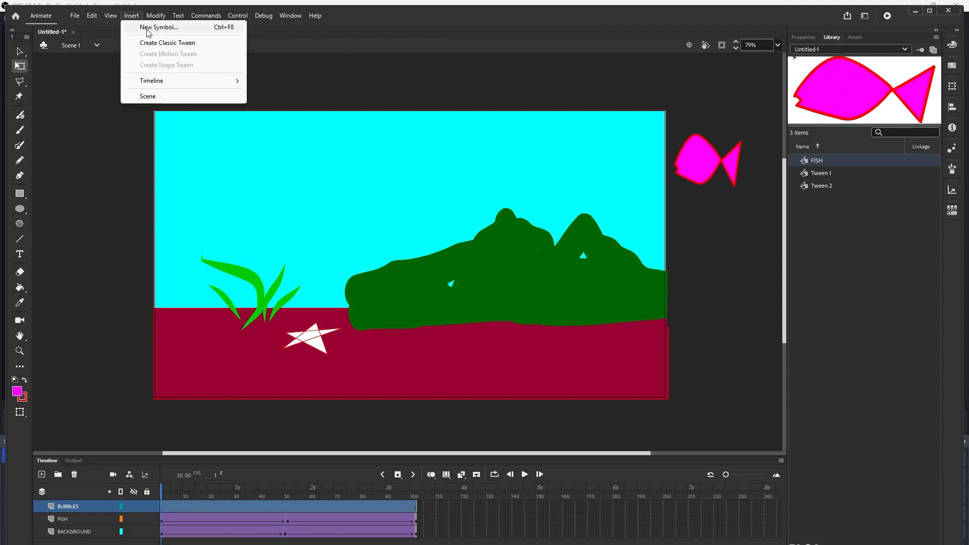
pyautogui.click(148, 28)
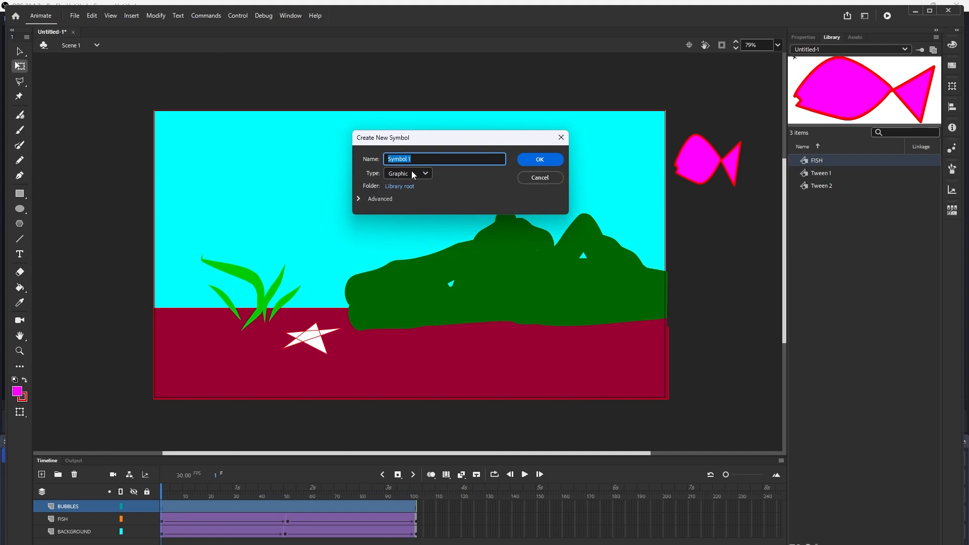
pyautogui.write('BlBUU')
pyautogui.press('BackSpace')
pyautogui.press('BackSpace')
pyautogui.press('BackSpace')
pyautogui.press('BackSpace')
pyautogui.write('BUBBLE')
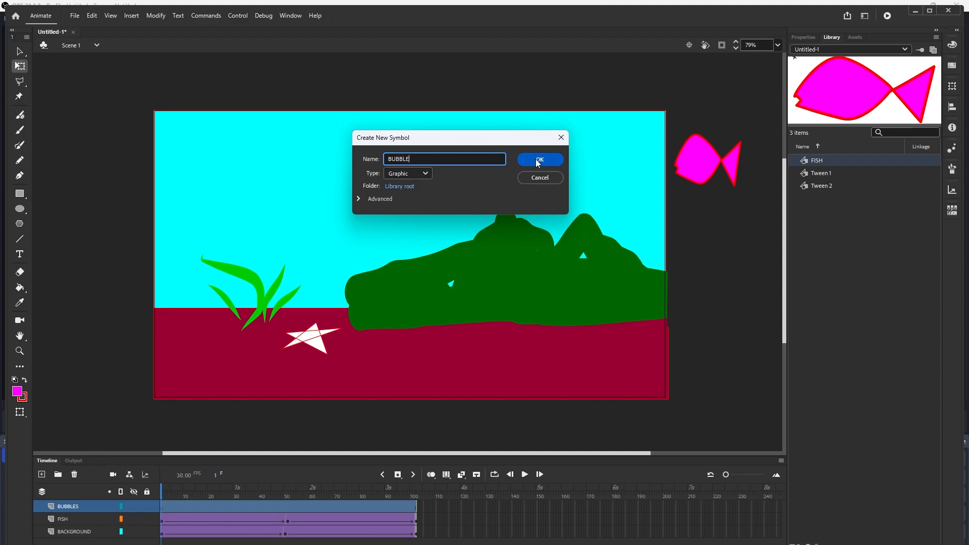
pyautogui.write('S')
pyautogui.click(547, 160)
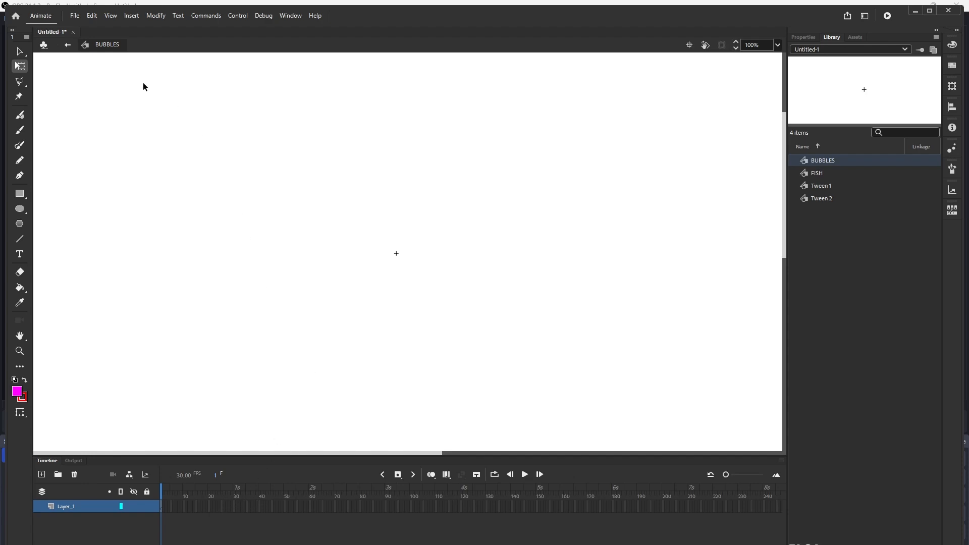
# - Draw a circle about 116 px across with the Oval tool inside the BUBBLES symbol
pyautogui.click(20, 211)
pyautogui.moveTo(364, 227); pyautogui.dragTo(420, 282)
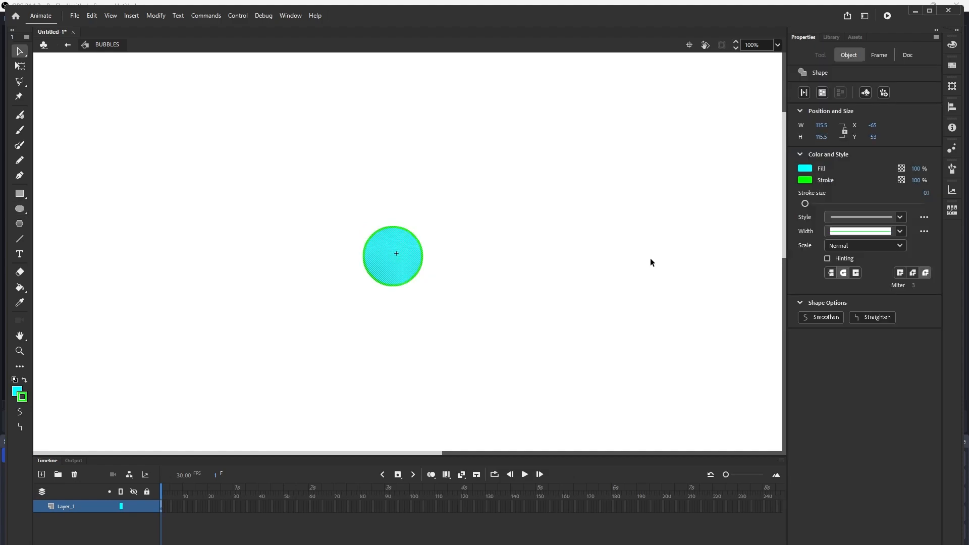
# - Set the circle's stroke to cyan, then paint a white highlight on the bubble with the Fluid Brush at size 13
pyautogui.click(805, 179)
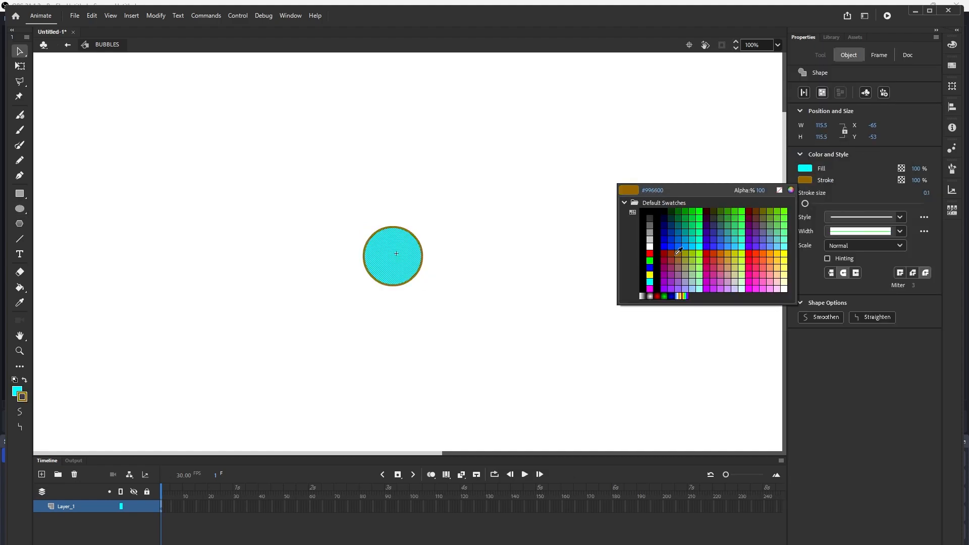
pyautogui.click(650, 281)
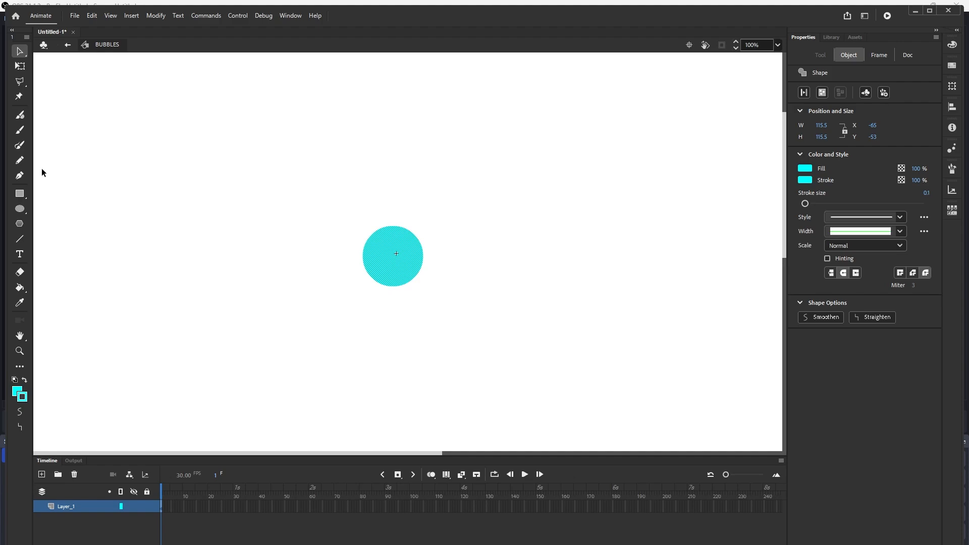
pyautogui.click(20, 115)
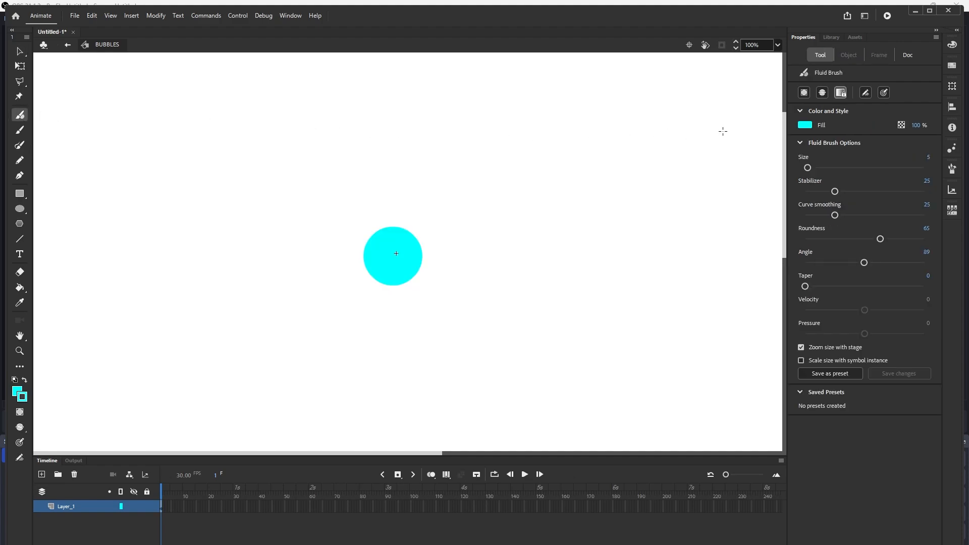
pyautogui.click(805, 125)
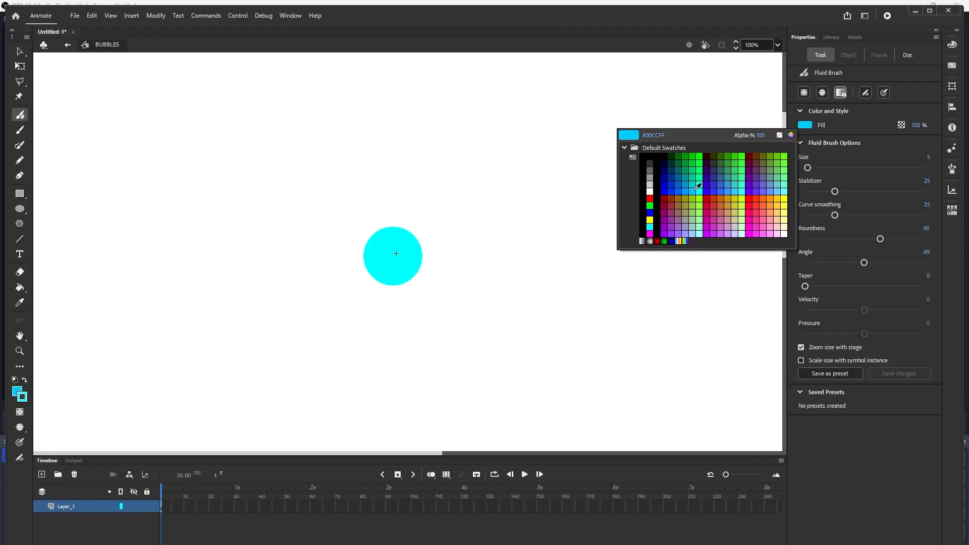
pyautogui.click(649, 192)
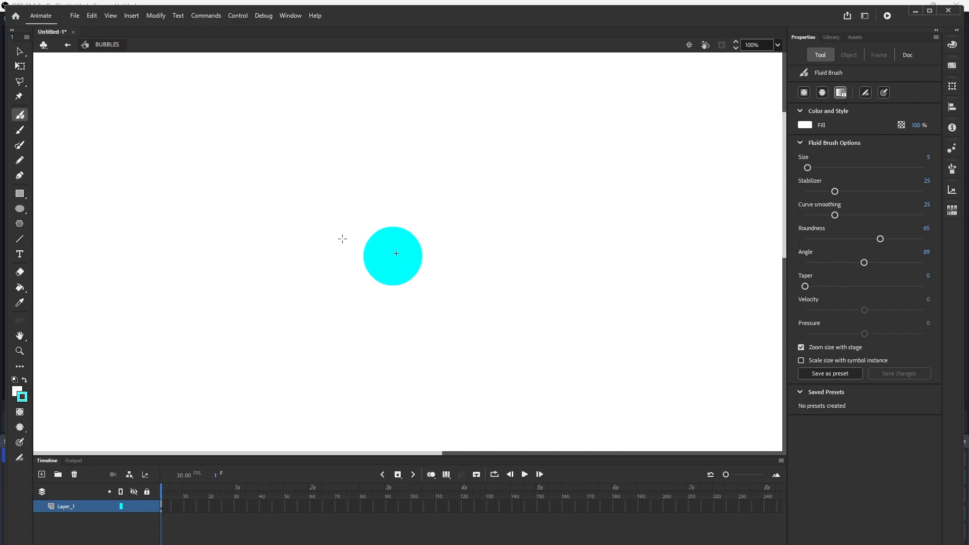
pyautogui.press(']')
pyautogui.press(']')
pyautogui.press(']')
pyautogui.press(']')
pyautogui.press(']')
pyautogui.press(']')
pyautogui.press(']')
pyautogui.press(']')
pyautogui.moveTo(394, 236); pyautogui.dragTo(404, 239)
# - Return to Scene 1 and place a BUBBLES instance from the Library onto the BUBBLES layer near the lower left
pyautogui.click(66, 45)
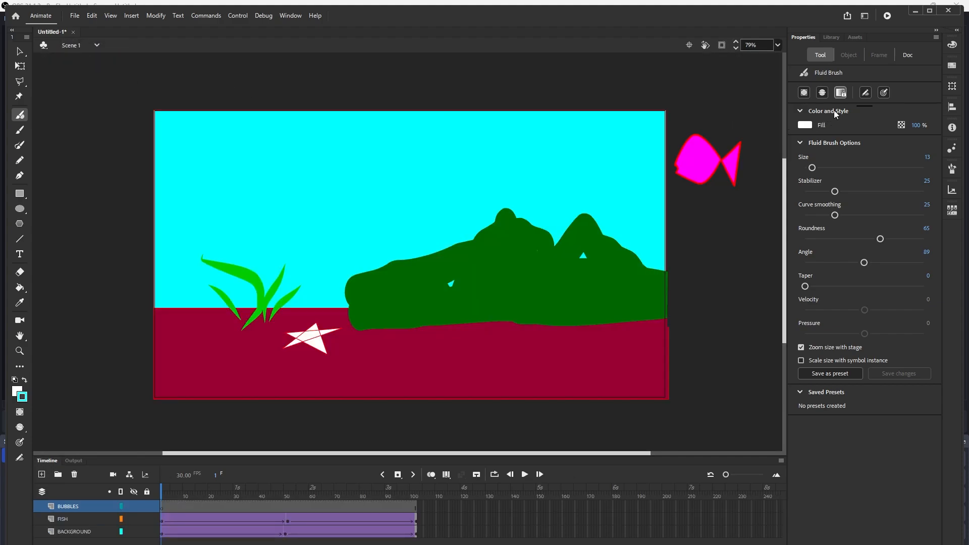
pyautogui.click(830, 37)
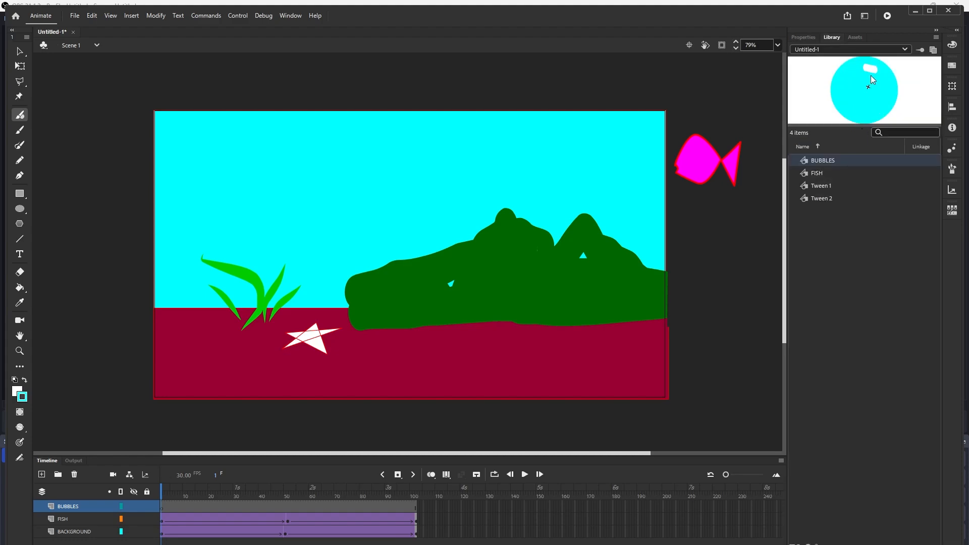
pyautogui.moveTo(871, 75); pyautogui.dragTo(329, 325)
pyautogui.moveTo(225, 359); pyautogui.dragTo(225, 359)
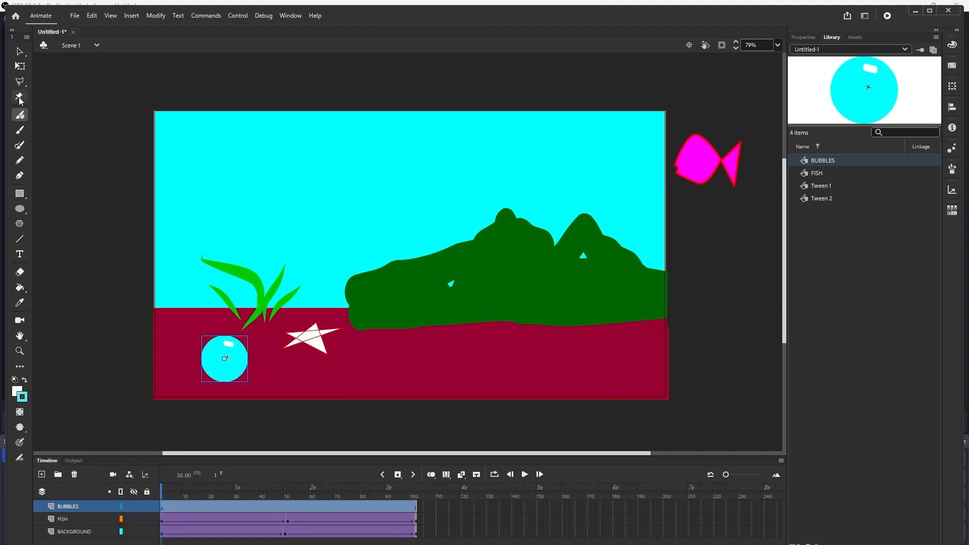
# - Shrink the bubble instance with the Free Transform tool
pyautogui.click(20, 66)
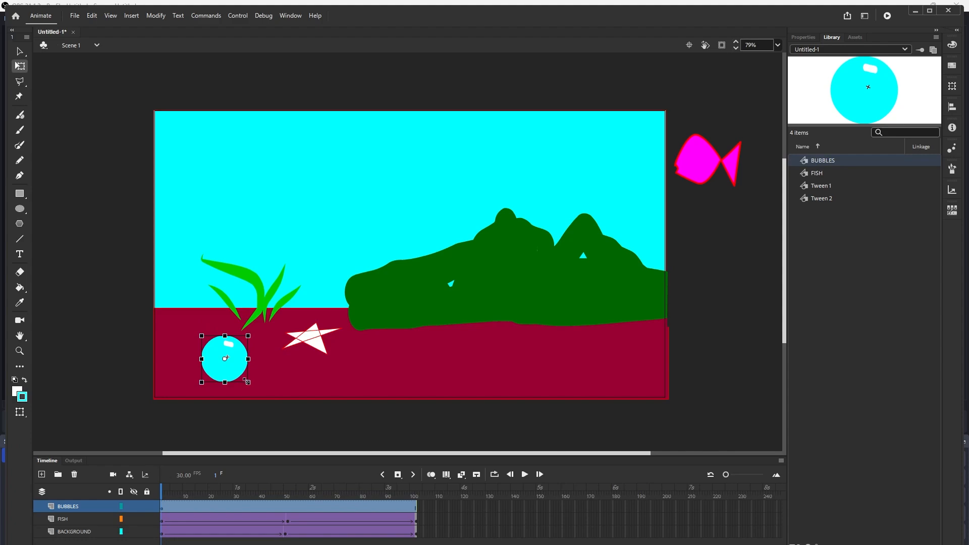
pyautogui.moveTo(247, 383); pyautogui.dragTo(236, 370)
pyautogui.click(252, 363)
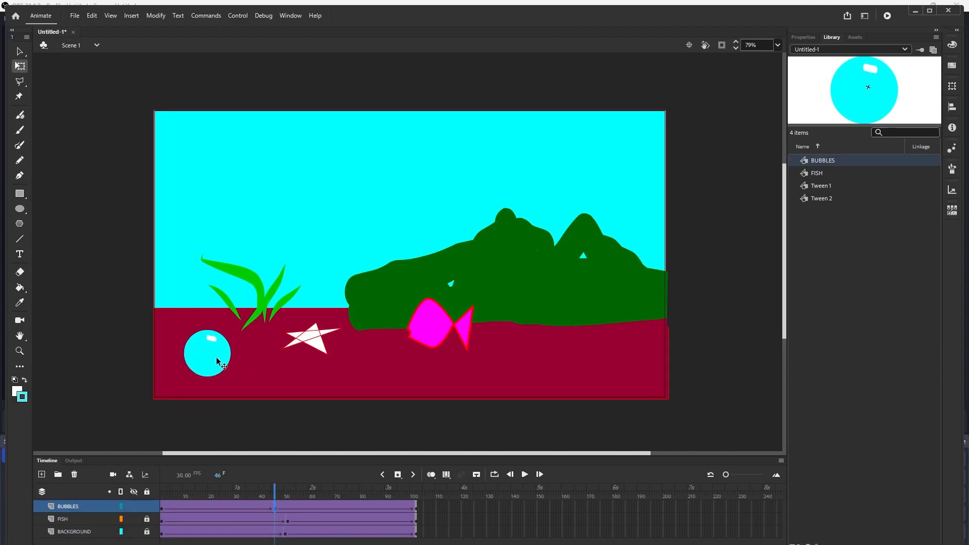
# - Reposition the bubble at several frames of its classic tween so it rises from the seabed toward the stage top
pyautogui.moveTo(218, 361); pyautogui.dragTo(252, 188)
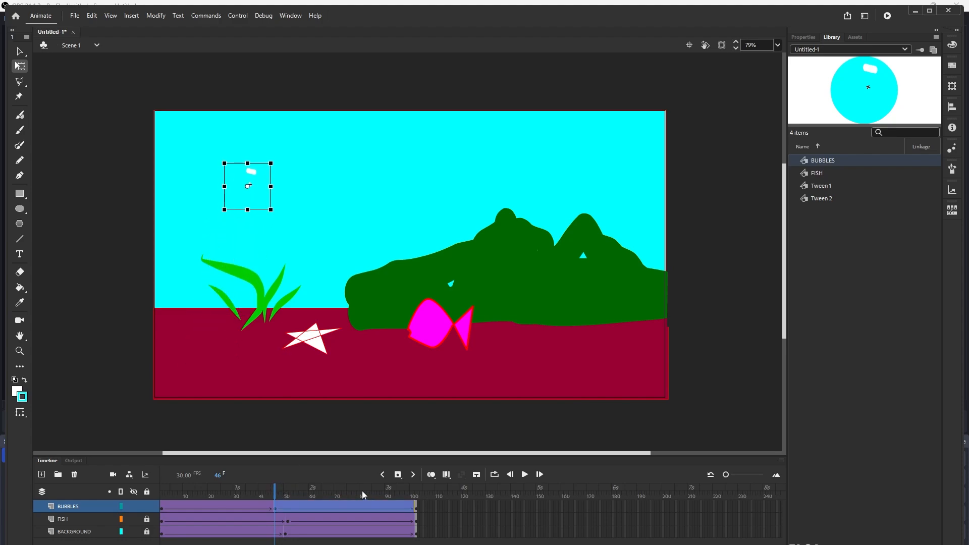
pyautogui.click(342, 492)
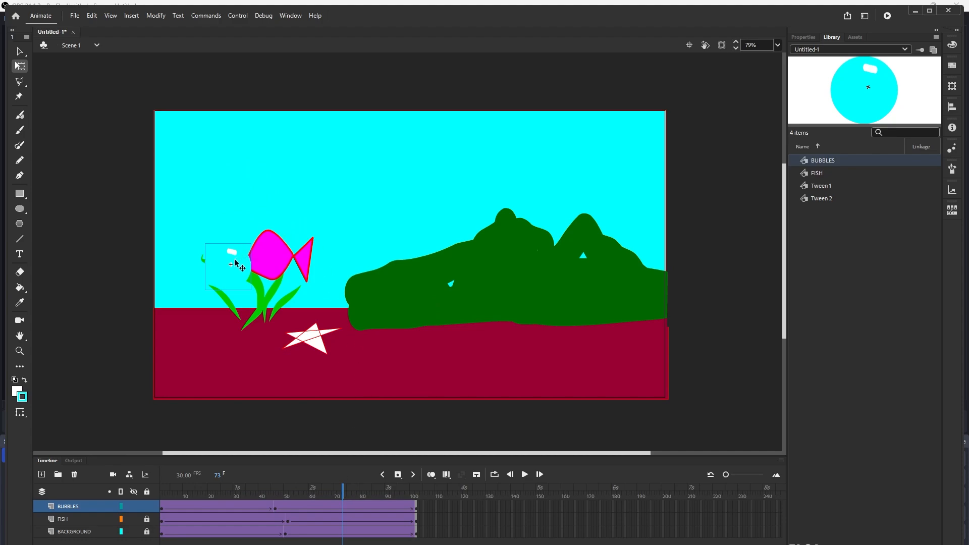
pyautogui.moveTo(236, 260); pyautogui.dragTo(257, 259)
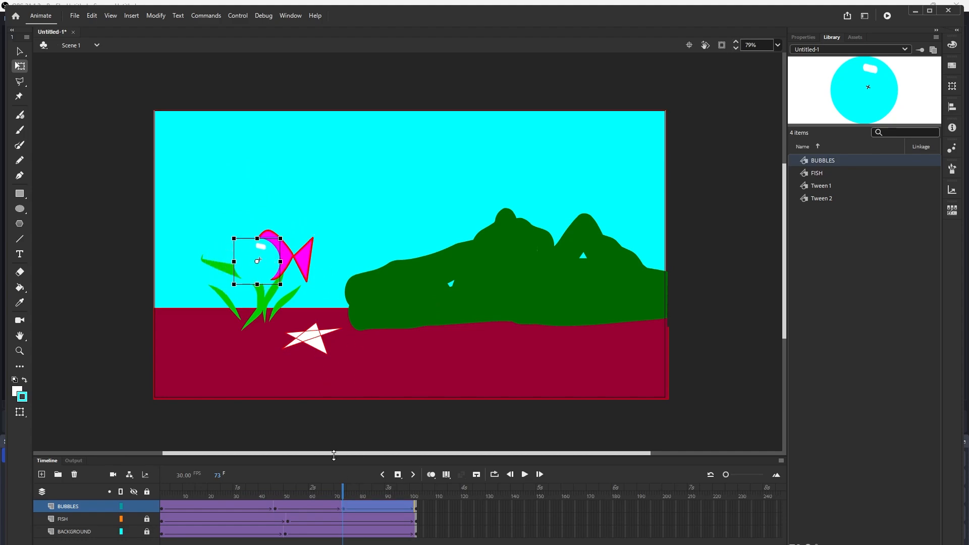
pyautogui.click(376, 492)
pyautogui.moveTo(376, 493); pyautogui.dragTo(347, 487)
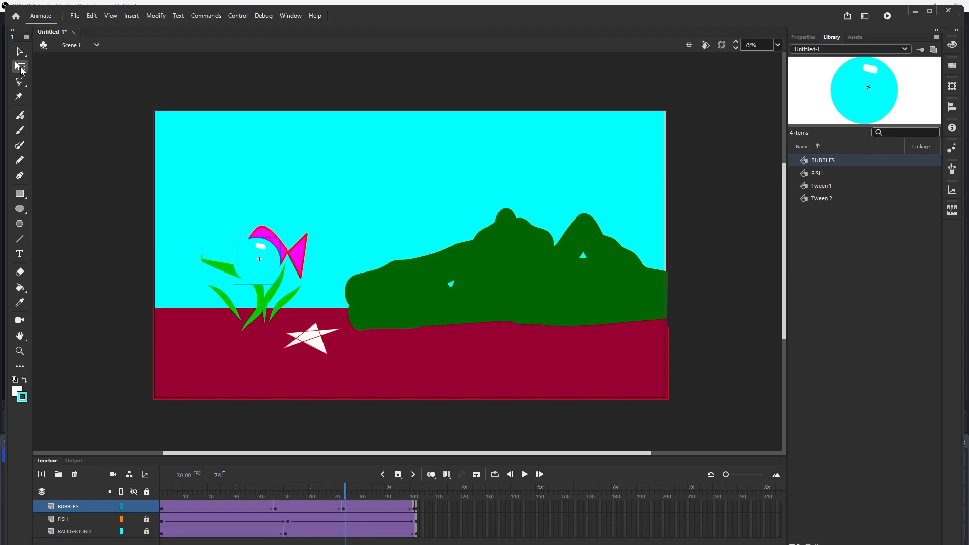
pyautogui.moveTo(215, 344); pyautogui.dragTo(328, 136)
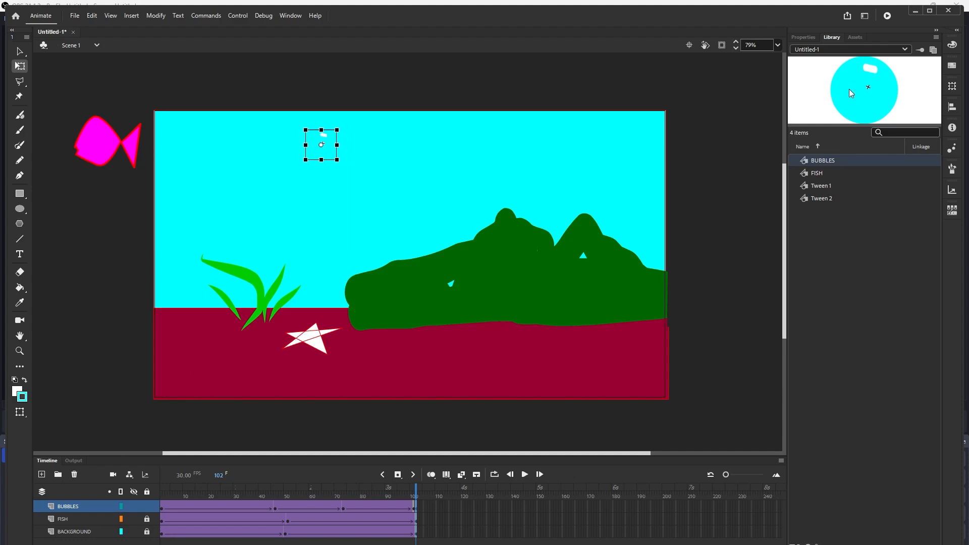
# - Edit the BUBBLES symbol, recolor its circle's fill purple, and return to Scene 1
pyautogui.doubleClick(850, 88)
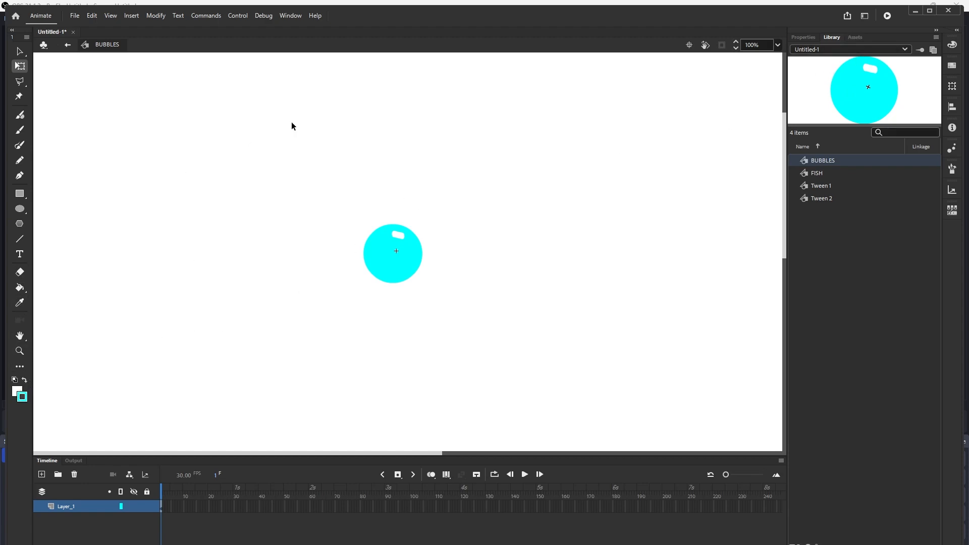
pyautogui.click(805, 38)
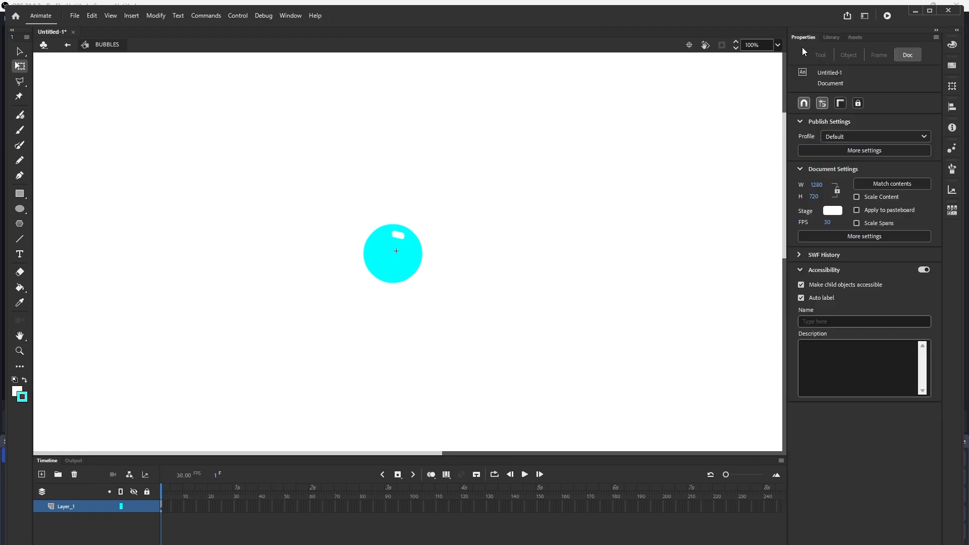
pyautogui.click(404, 273)
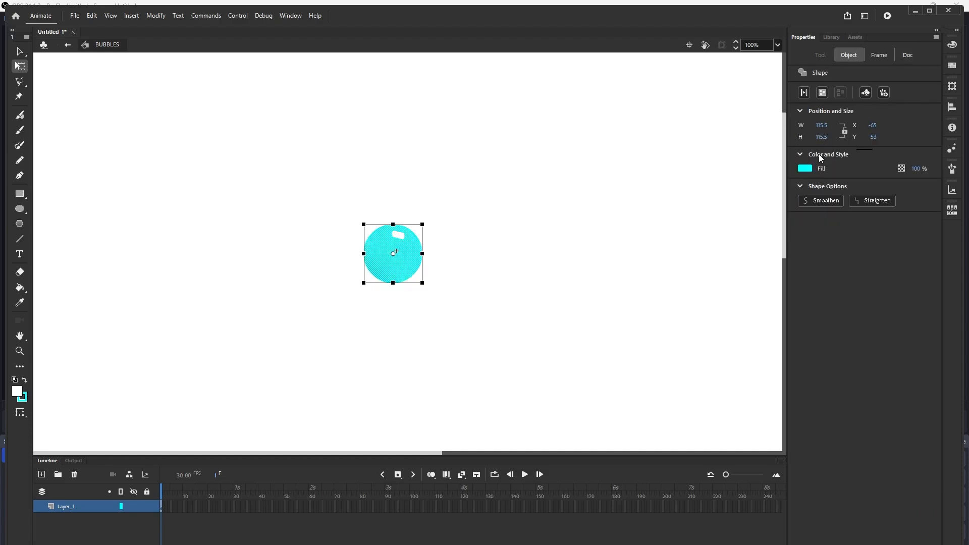
pyautogui.click(805, 168)
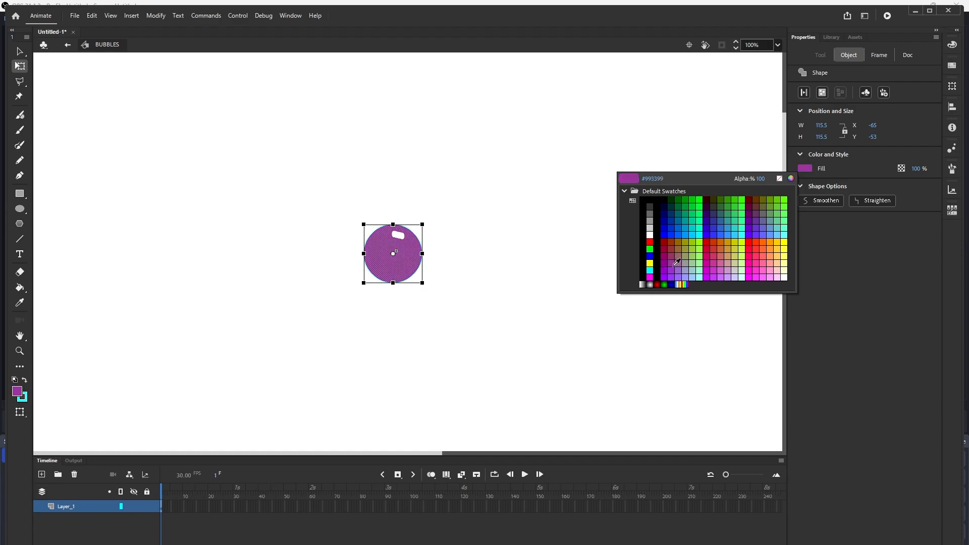
pyautogui.click(664, 267)
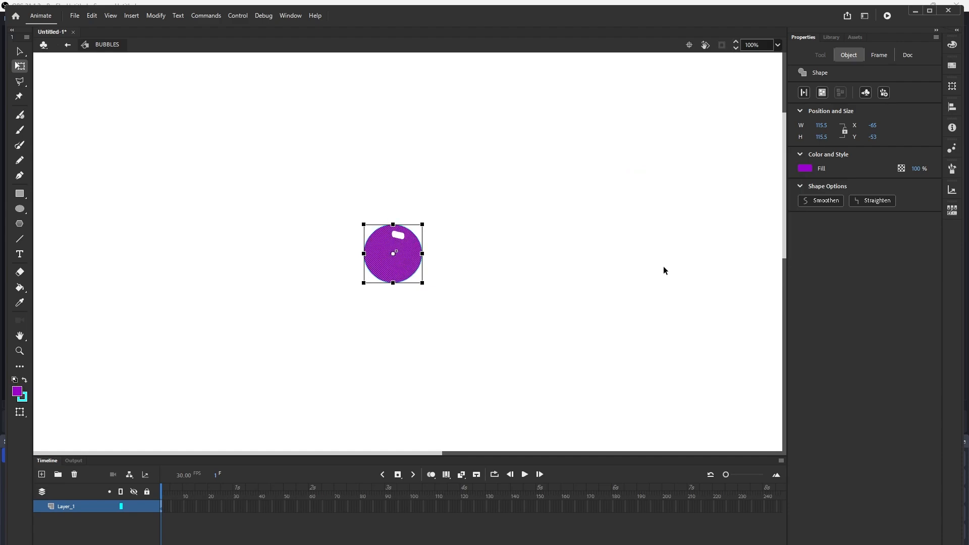
pyautogui.click(67, 45)
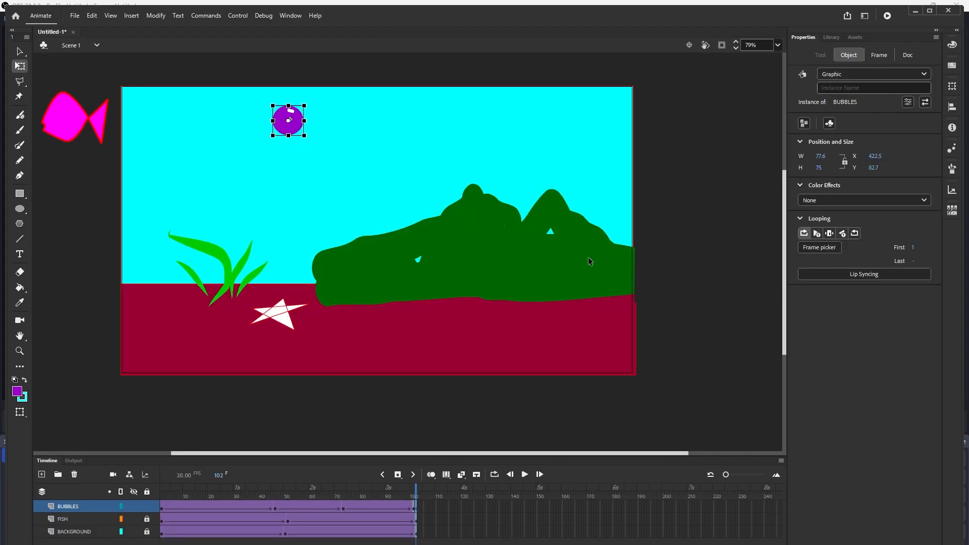
# - Step back through the bubble's keyframes and clear the BUBBLES layer keyframe at frame 73
pyautogui.click(382, 475)
pyautogui.click(383, 474)
pyautogui.click(385, 474)
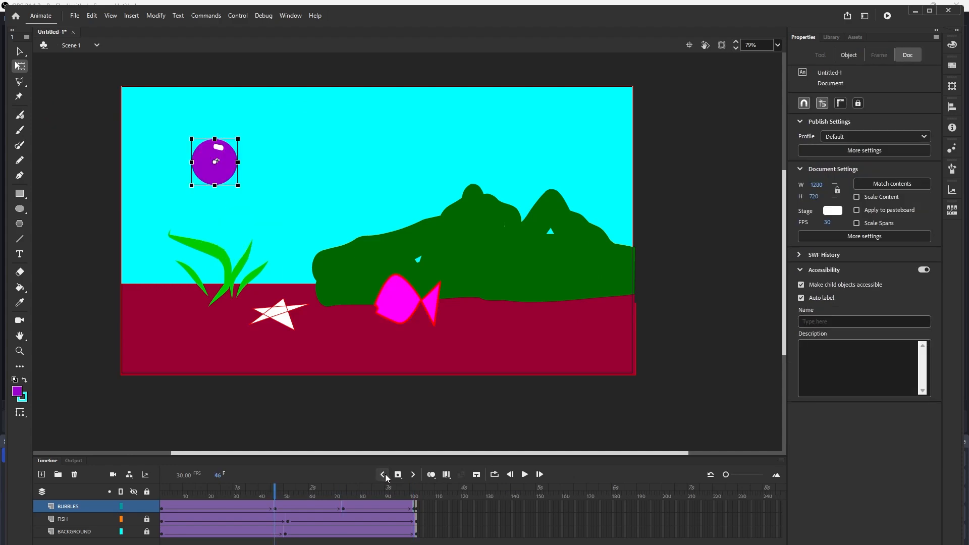
pyautogui.click(384, 475)
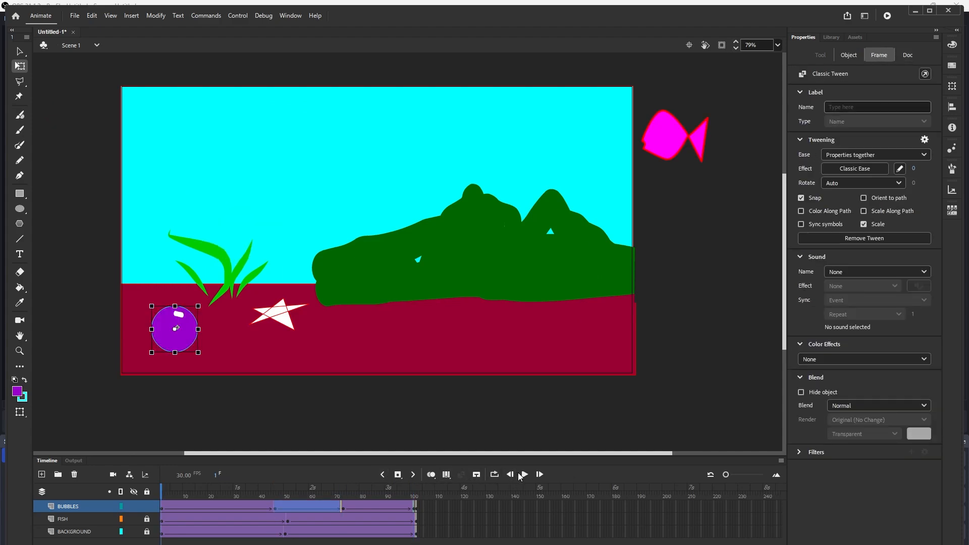
pyautogui.moveTo(174, 489); pyautogui.dragTo(344, 487)
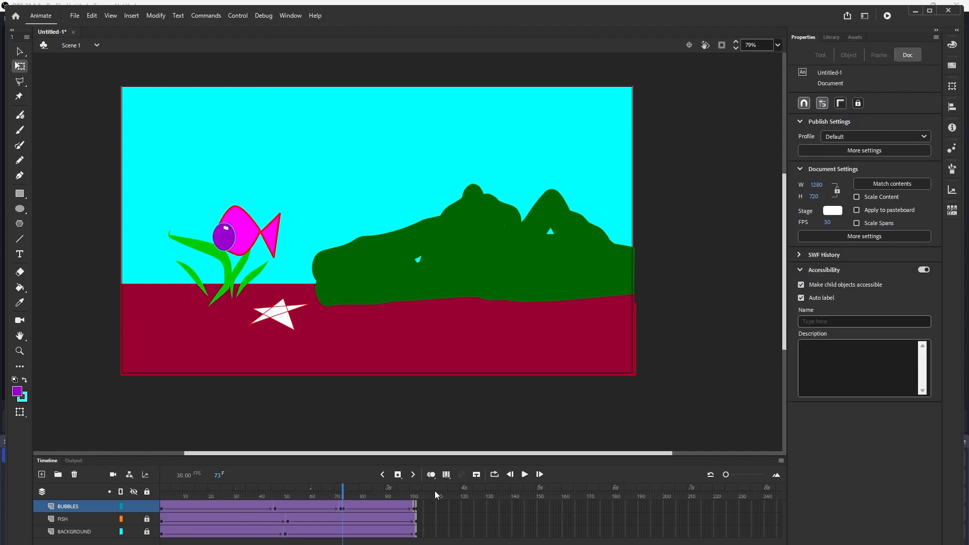
pyautogui.rightClick(343, 507)
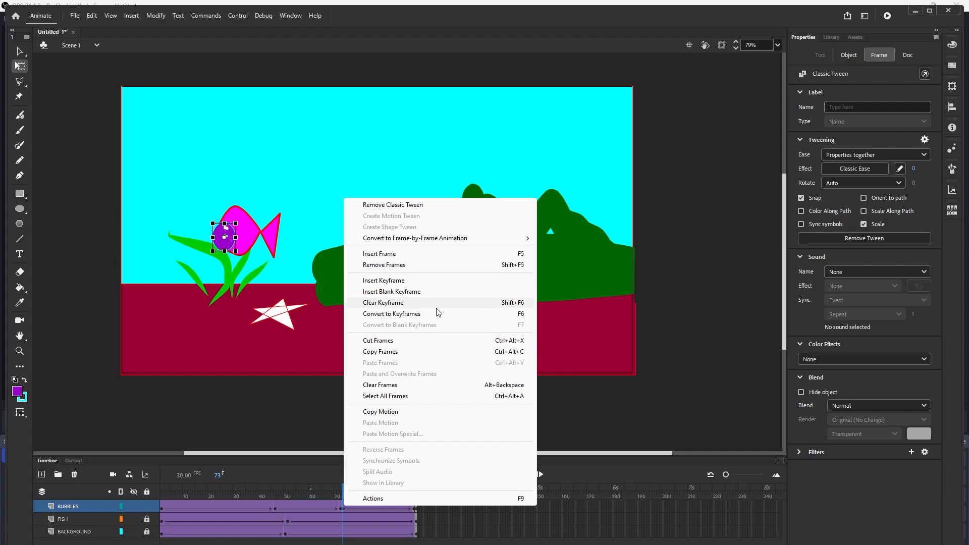
pyautogui.click(430, 305)
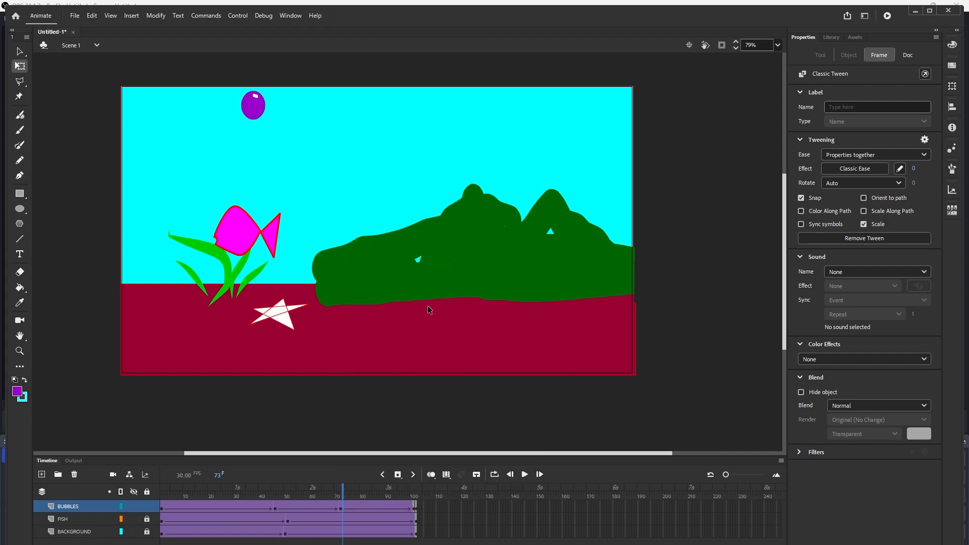
# - Move the bubble just above the stage's top edge at frame 101 and play back the timeline
pyautogui.moveTo(341, 486); pyautogui.dragTo(415, 501)
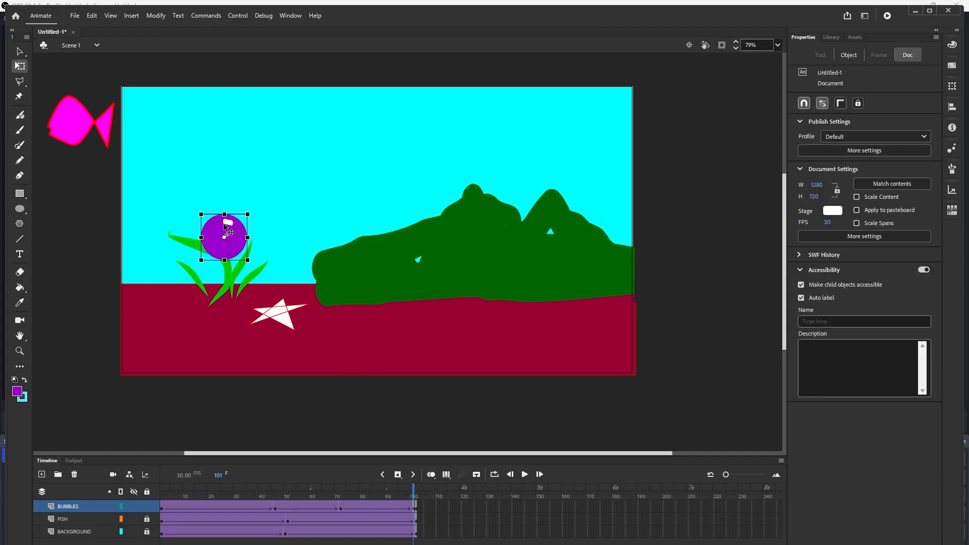
pyautogui.moveTo(225, 228); pyautogui.dragTo(296, 59)
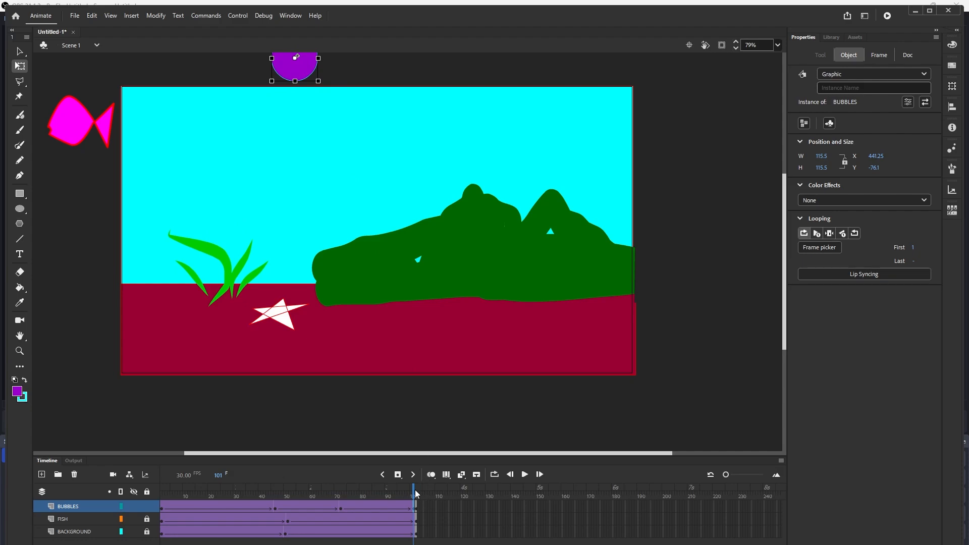
pyautogui.moveTo(415, 490); pyautogui.dragTo(395, 494)
pyautogui.click(450, 400)
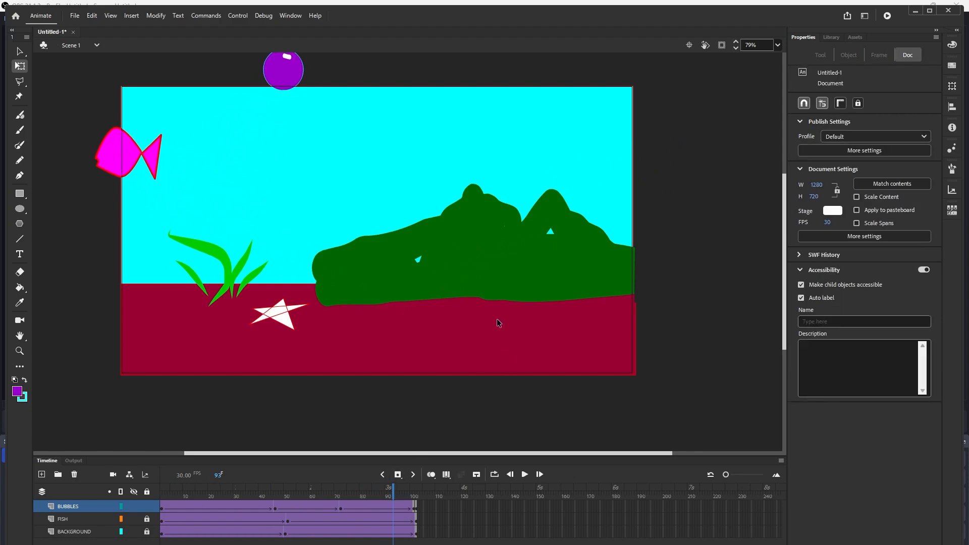
pyautogui.press('Return')
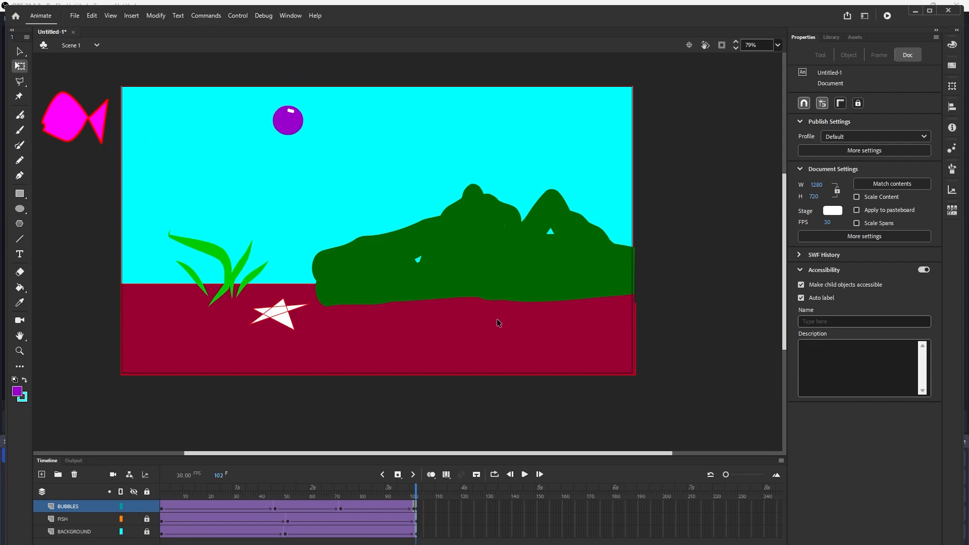
# - Test the movie twice, rewinding the playhead to frame 1 in between, and close the preview window
pyautogui.hotkey('ctrl', 'Return')
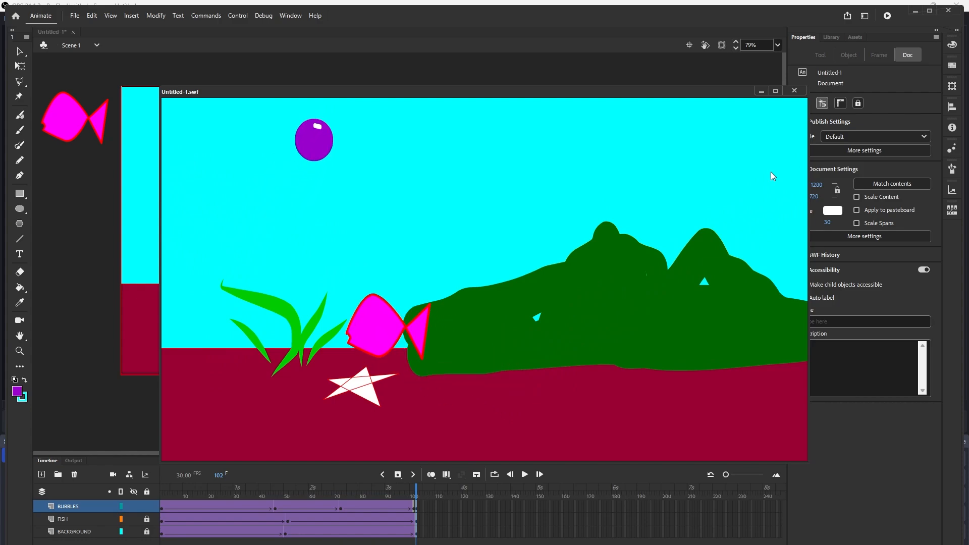
pyautogui.click(140, 110)
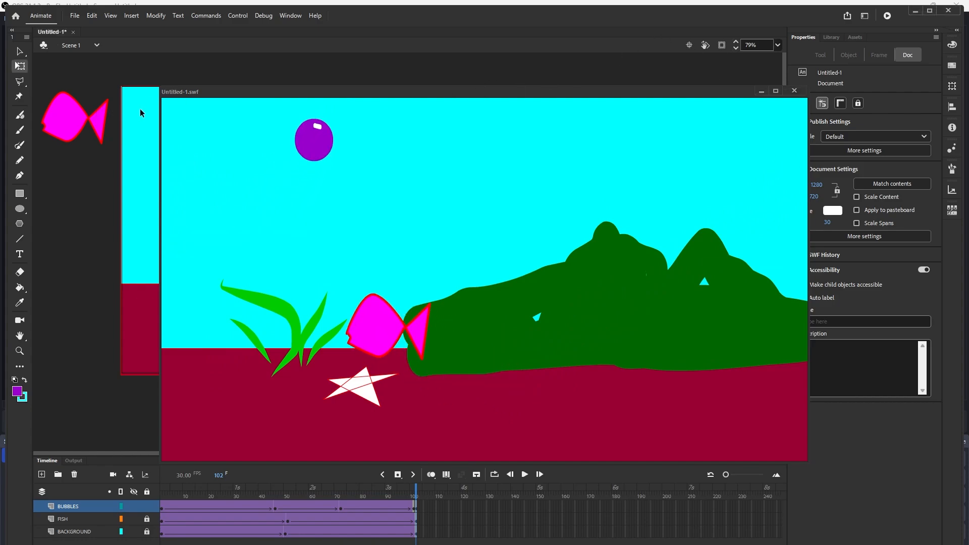
pyautogui.click(793, 91)
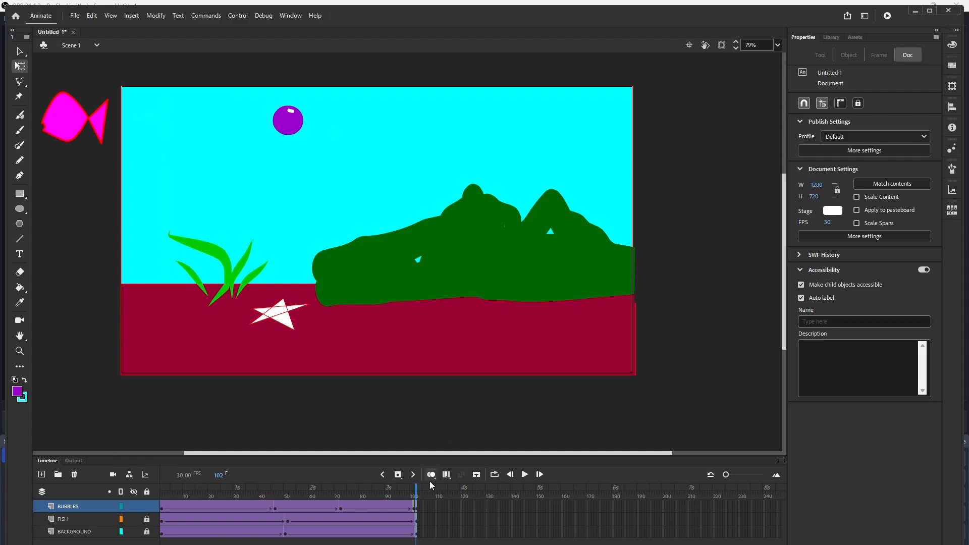
pyautogui.moveTo(417, 487); pyautogui.dragTo(151, 482)
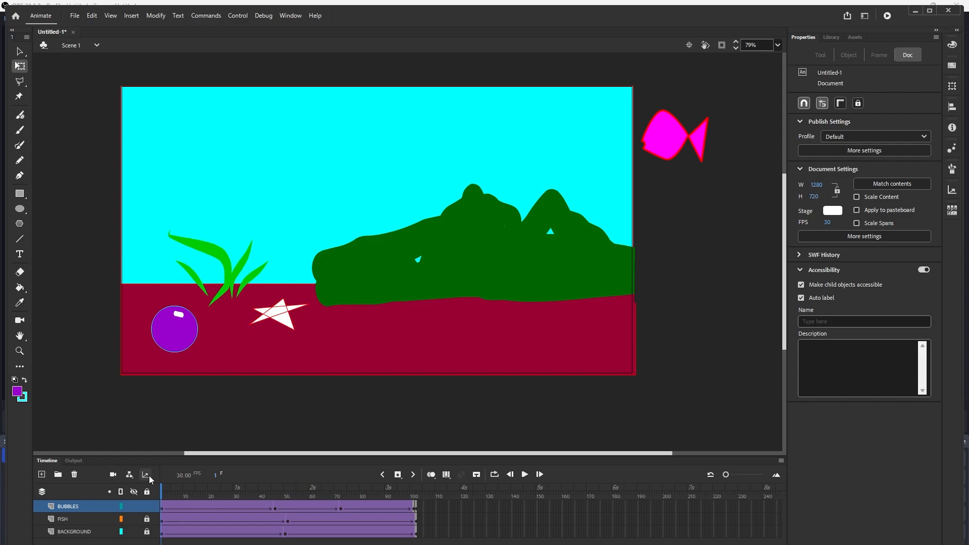
pyautogui.hotkey('ctrl', 'Return')
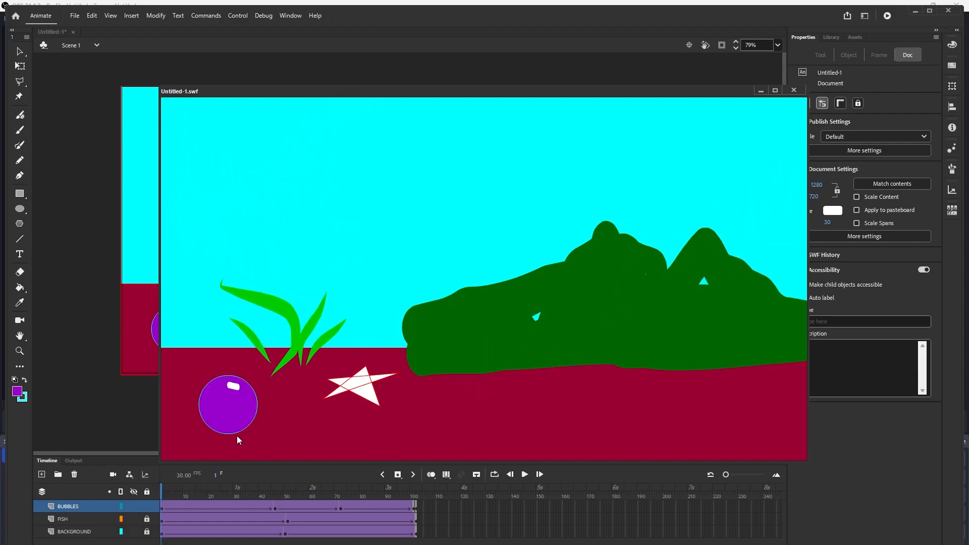
pyautogui.click(794, 90)
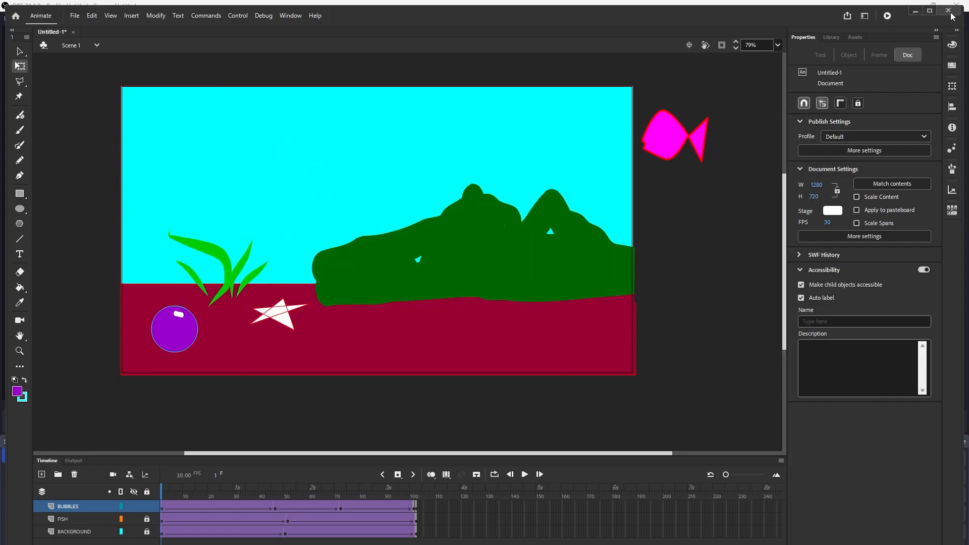